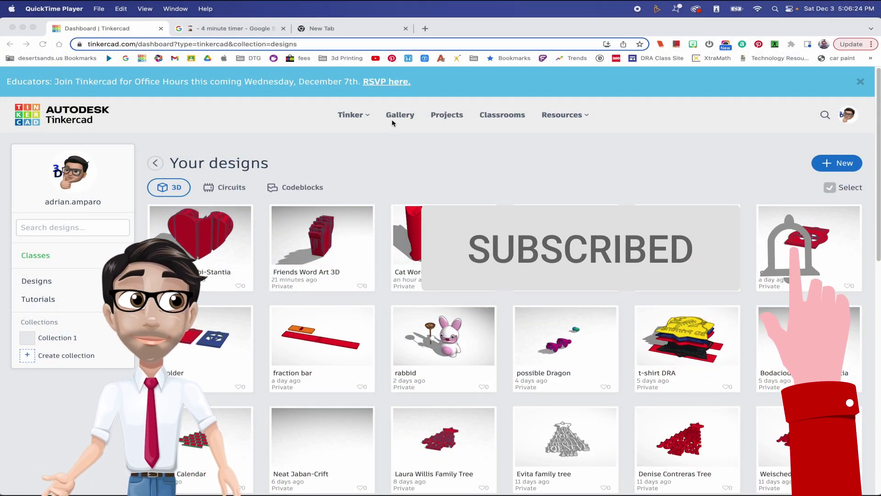
Step: Close the leftover '4 minute timer' browser tab
click(284, 29)
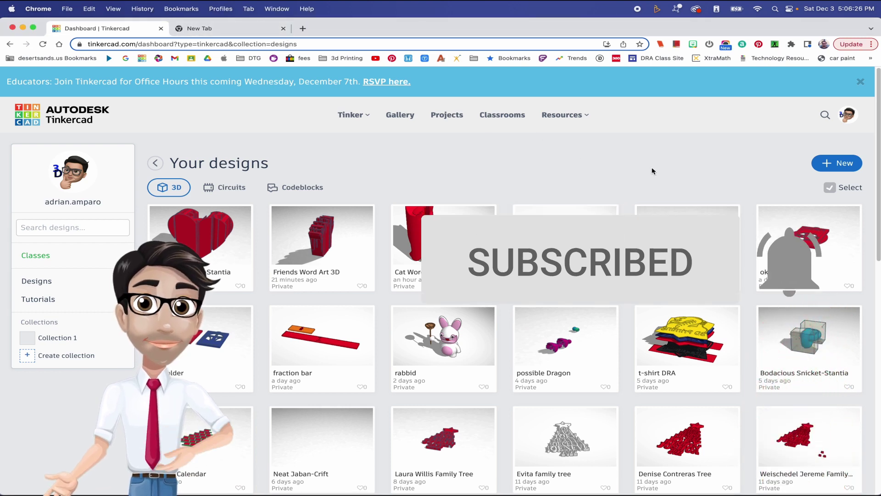
Step: Run Google's '6 minute timer' in the blank tab, then return to the Tinkercad dashboard
click(222, 34)
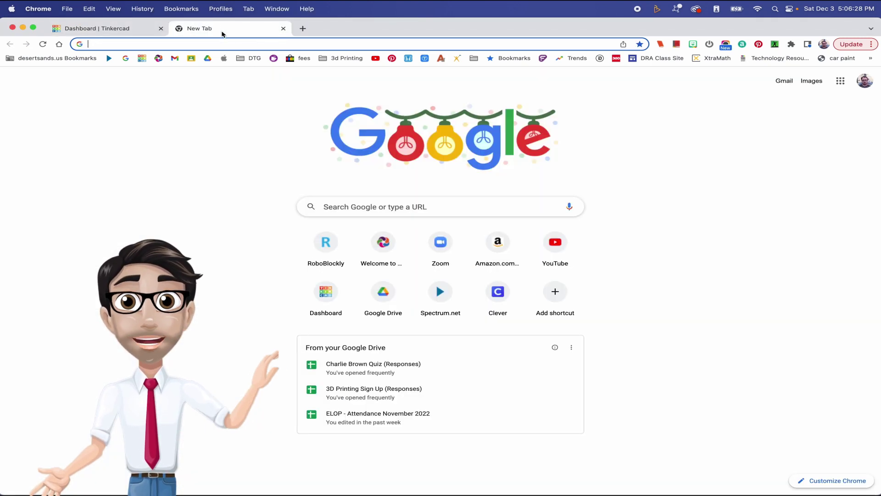
text(6 )
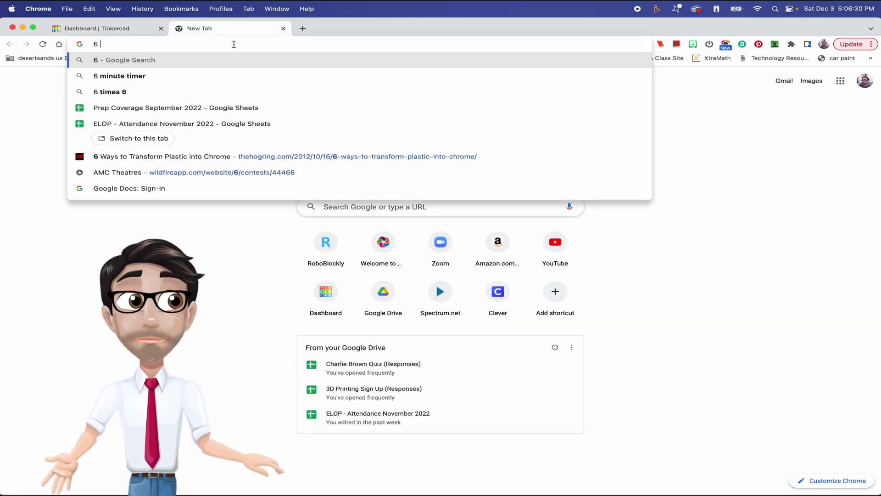
text(minute timer)
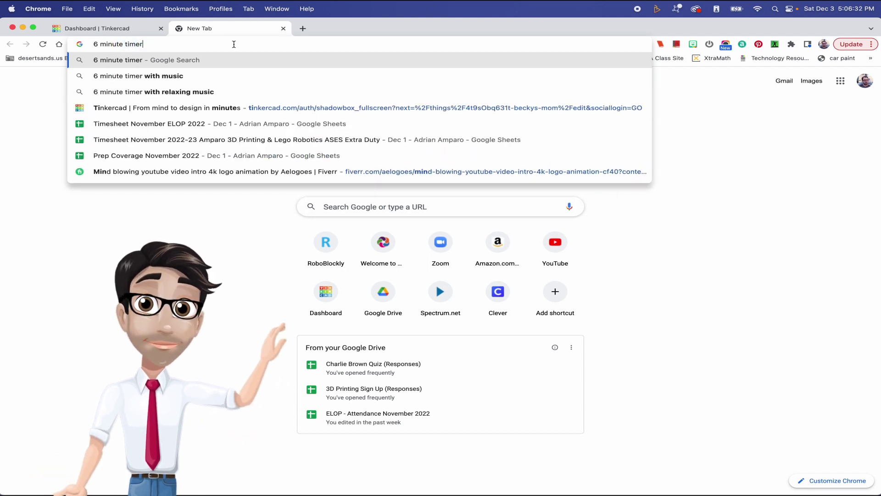
key(Return)
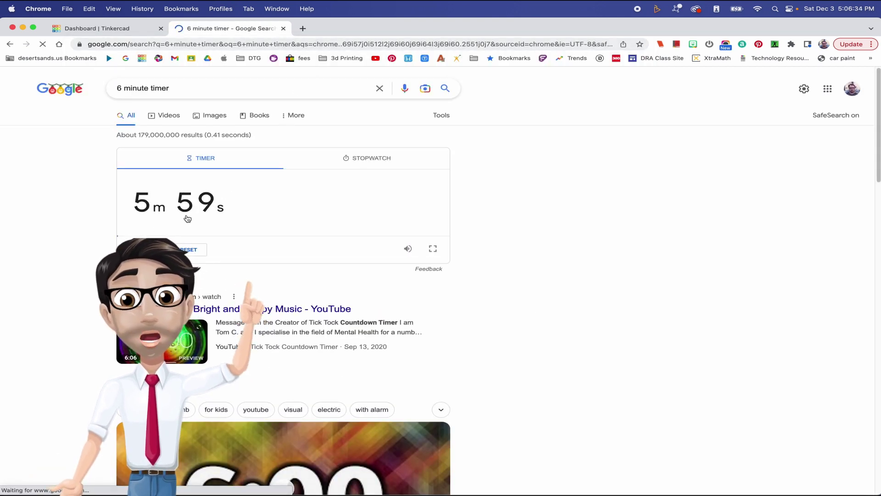
click(124, 29)
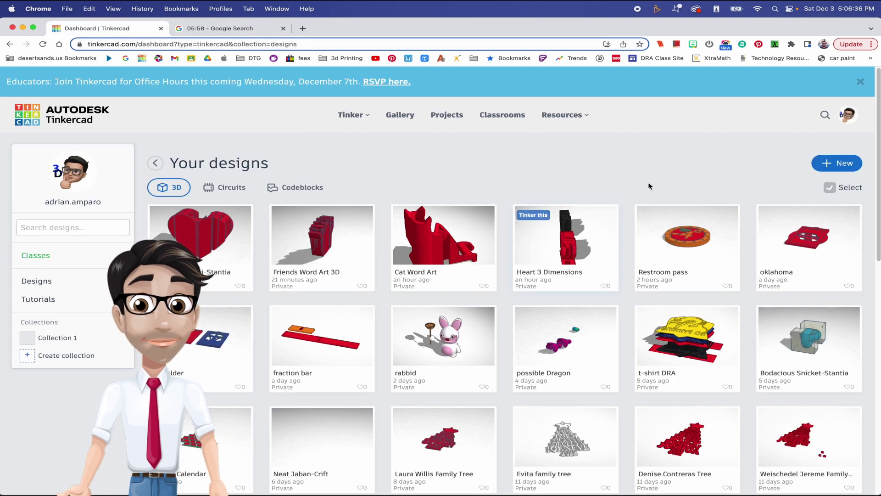
Step: Create a new 3D design and place a Text shape reading 'H'
click(833, 167)
click(822, 195)
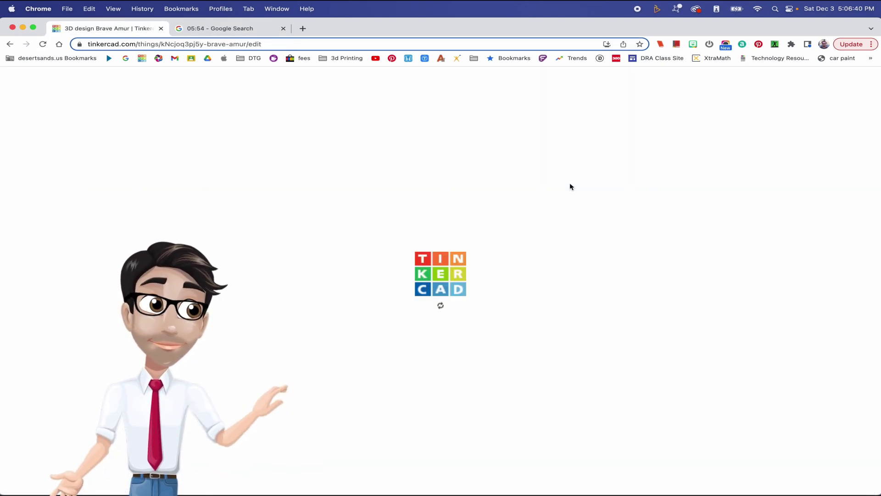
drag(765, 320, 394, 289)
click(676, 205)
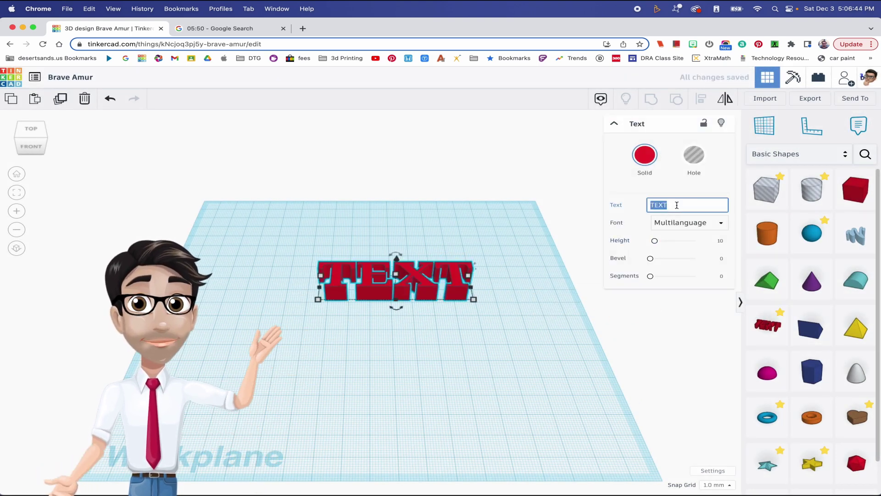
text(H)
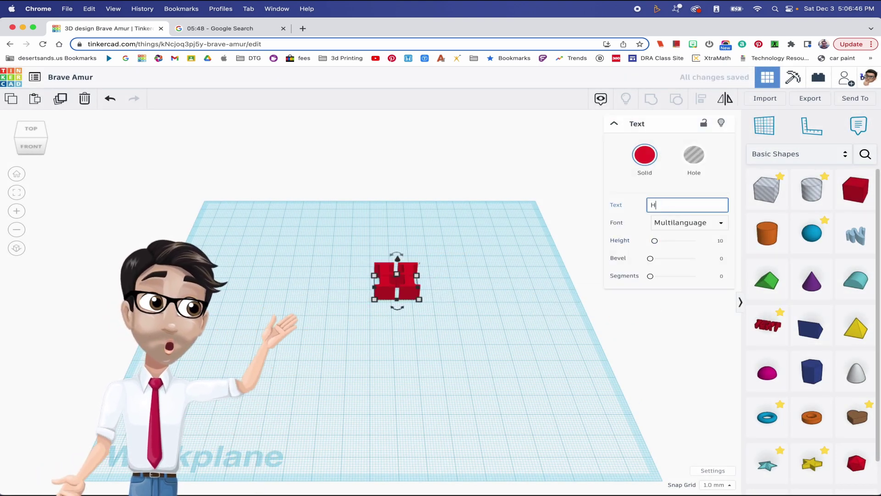
key(Return)
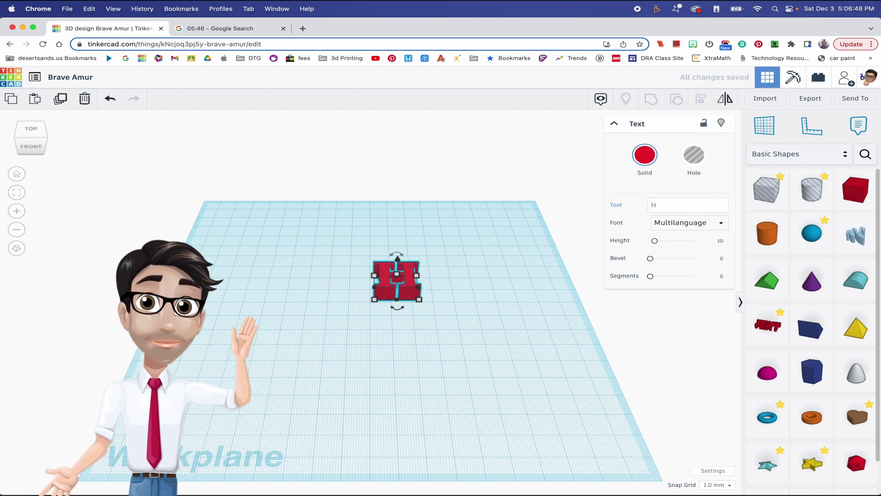
Step: Duplicate the letter rightward to add 'E' and 'A' after the H
key(ctrl+d)
key(Right)
key(Right)
key(Right)
key(Right)
key(Right)
key(Right)
key(Right)
key(Right)
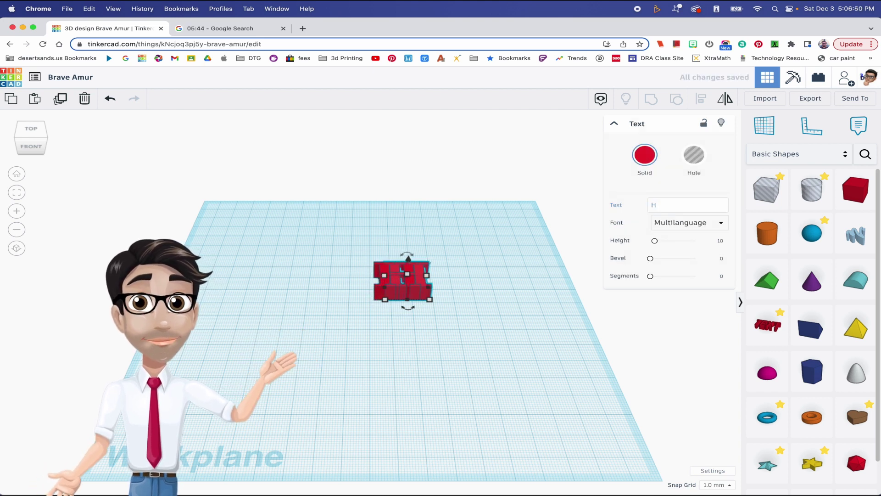
key(Right)
key(Right)
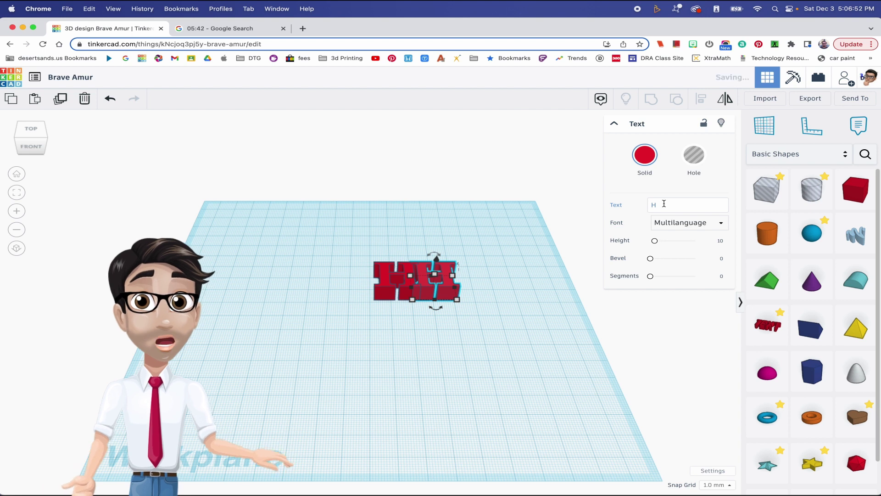
double_click(664, 203)
text(E)
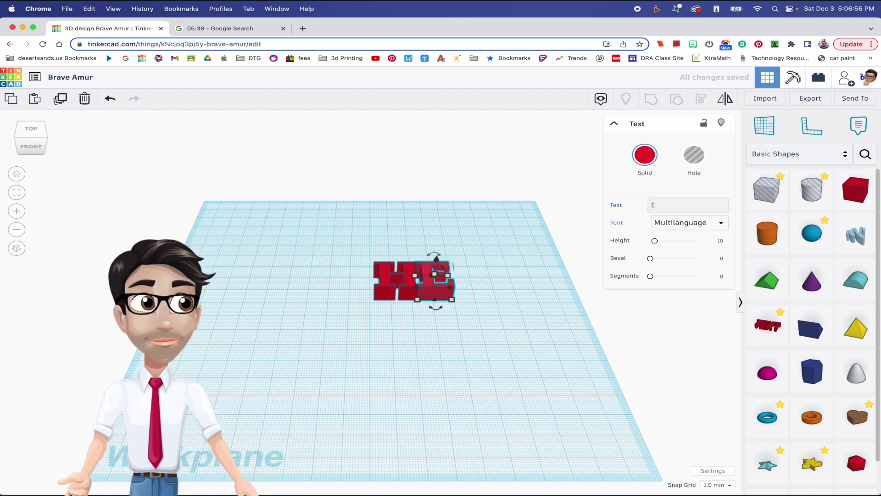
key(shift+Right)
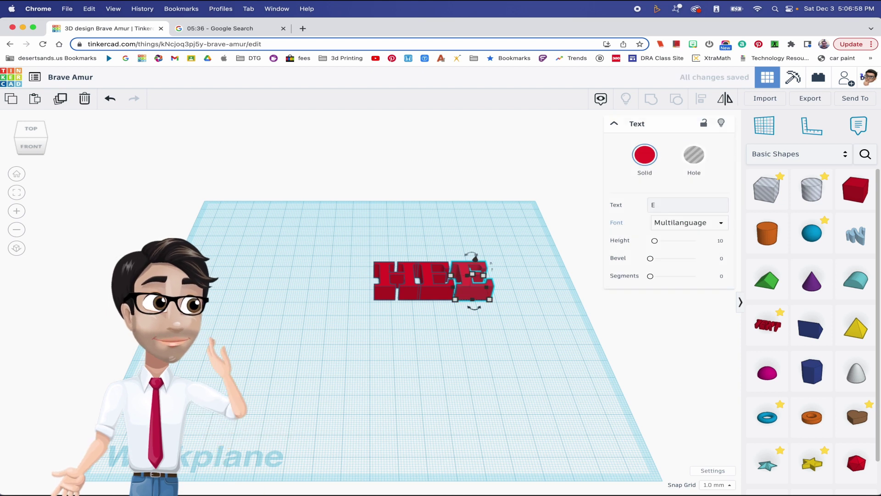
click(660, 204)
text(A)
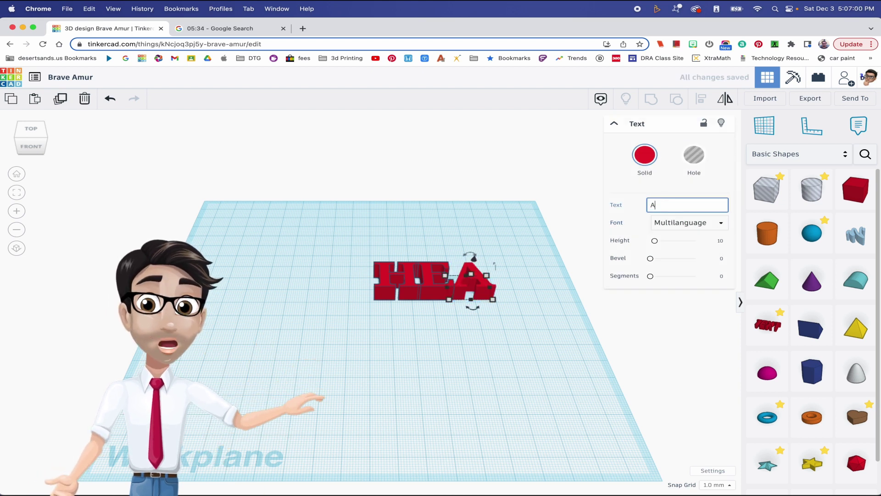
Step: Add copies reading 'R' and 'T' to finish HEART, closing a stray blank tab
key(ctrl+d)
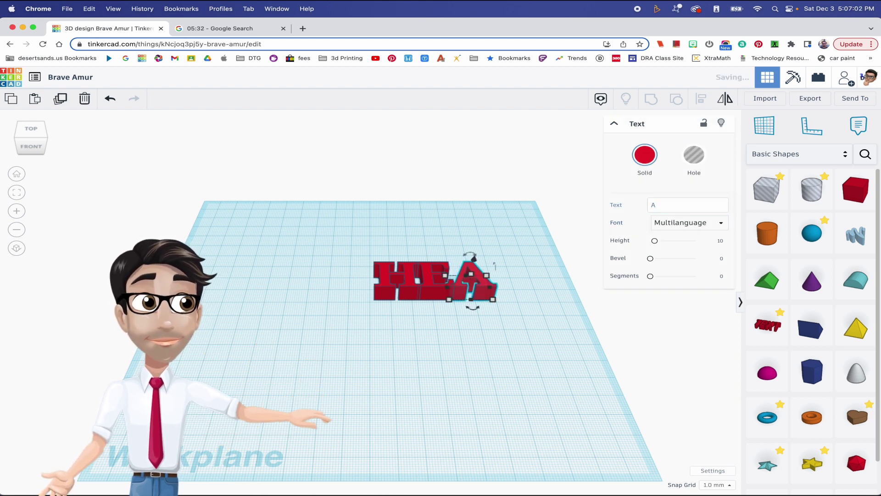
key(shift+Right)
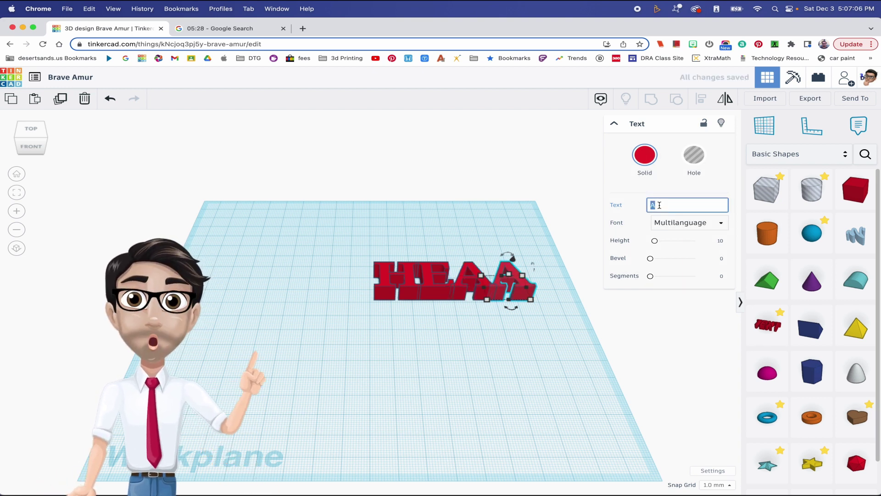
text(R)
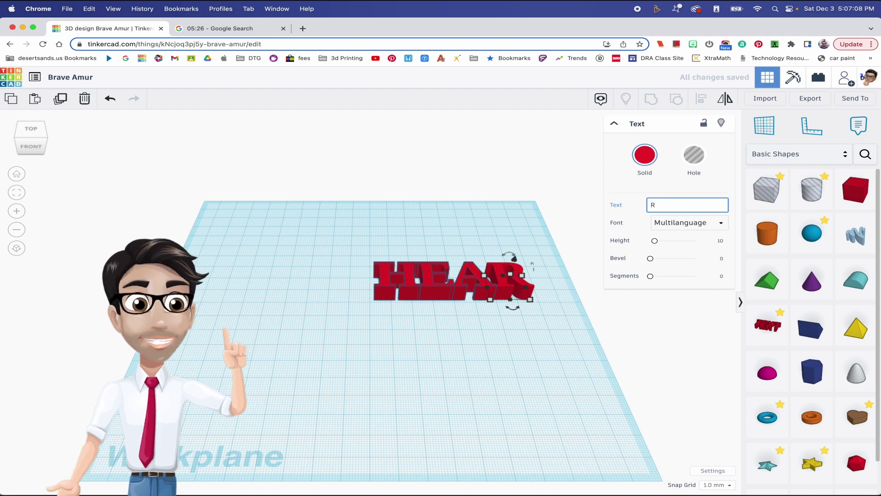
key(Return)
key(super+t)
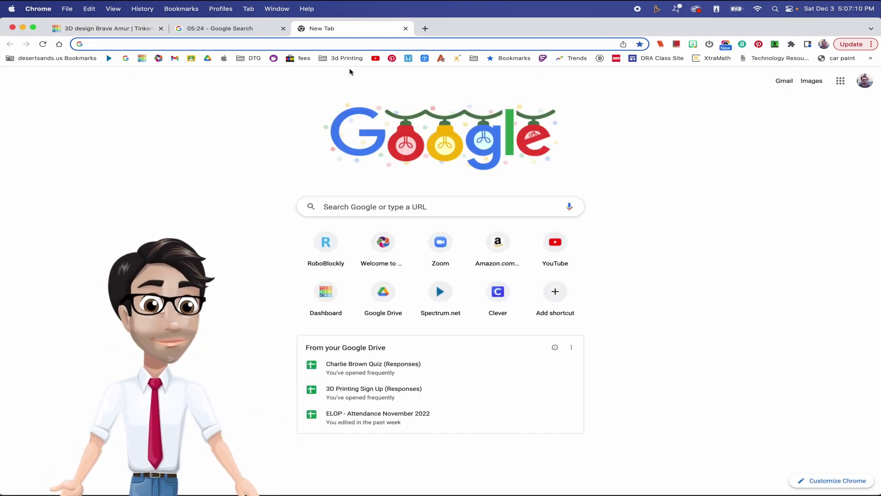
click(406, 28)
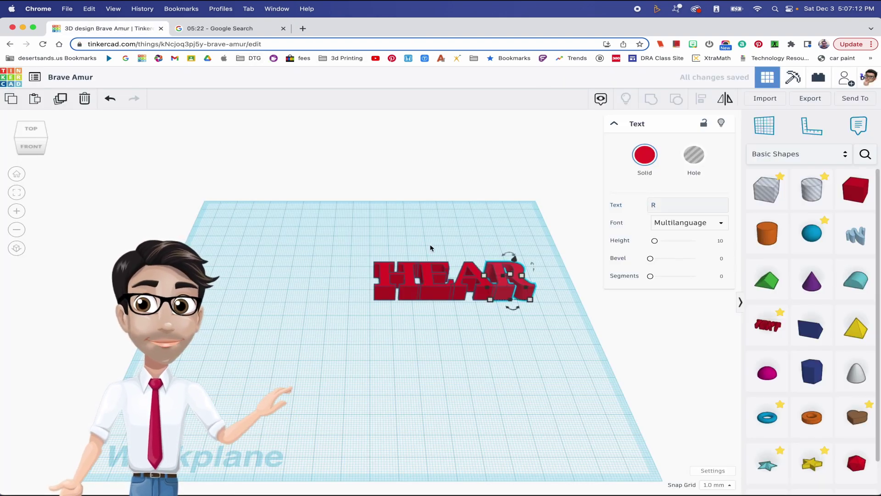
key(shift+Right)
click(673, 203)
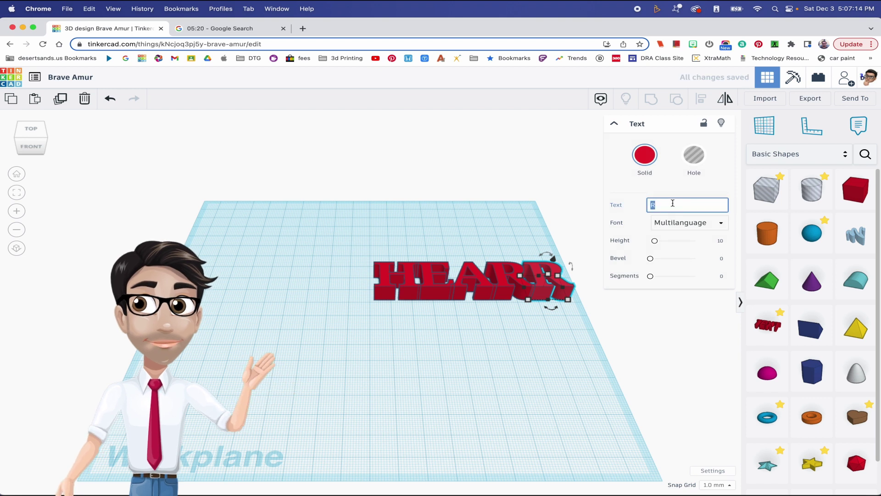
text(T)
key(Return)
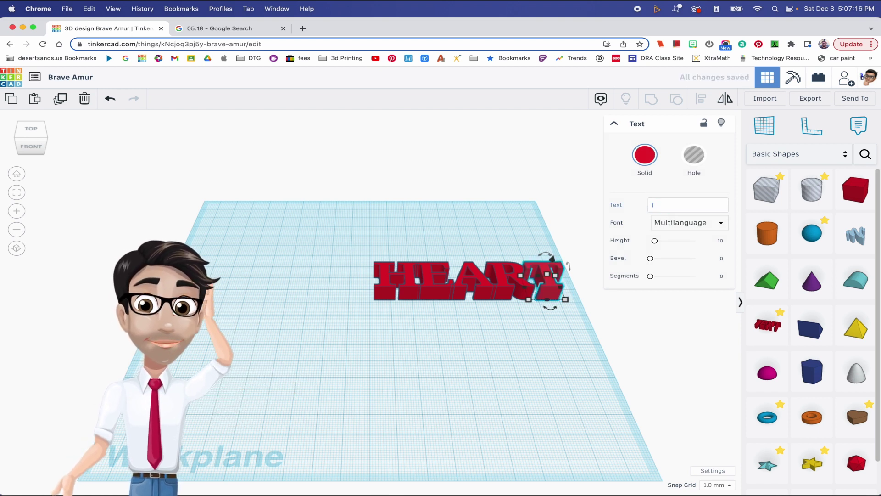
click(549, 301)
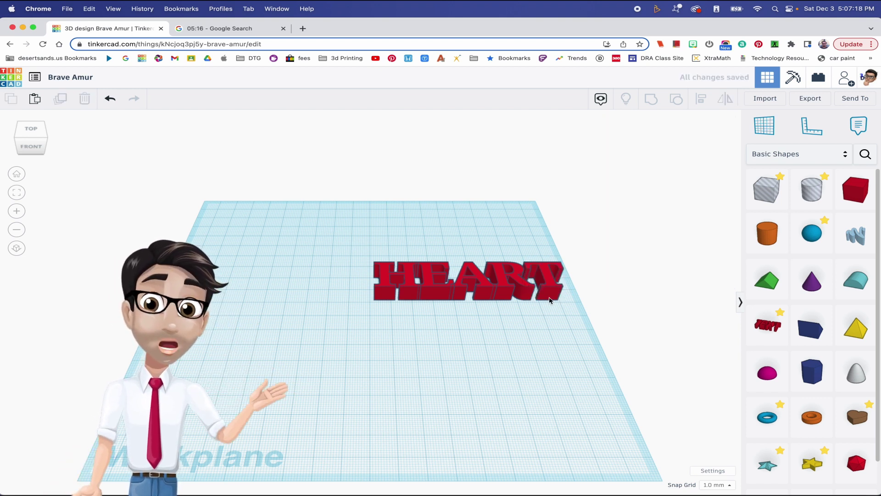
Step: Move the HEART letters left, recentre the view, and set the snap grid to 0.1 mm
drag(531, 293, 532, 295)
drag(446, 298, 377, 306)
scroll(378, 306, up, 4)
mouse_move(377, 306)
right_down()
mouse_move(429, 321)
mouse_move(431, 344)
mouse_move(394, 308)
right_up()
click(364, 272)
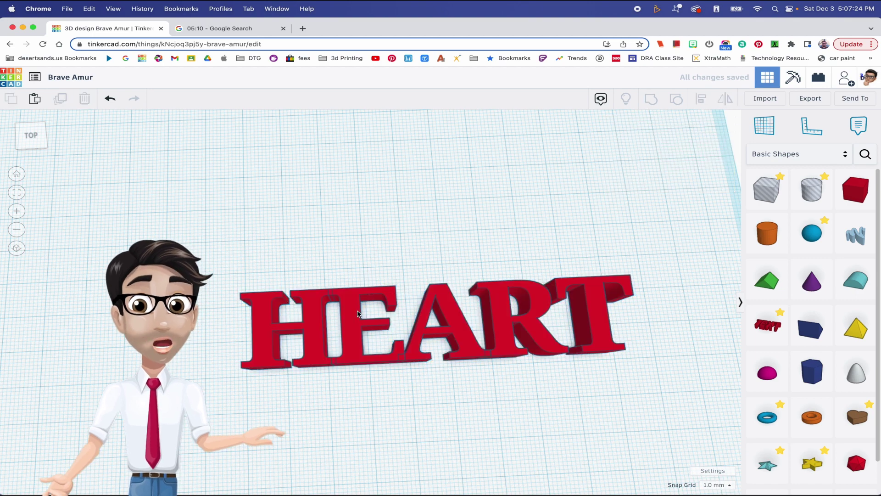
click(354, 314)
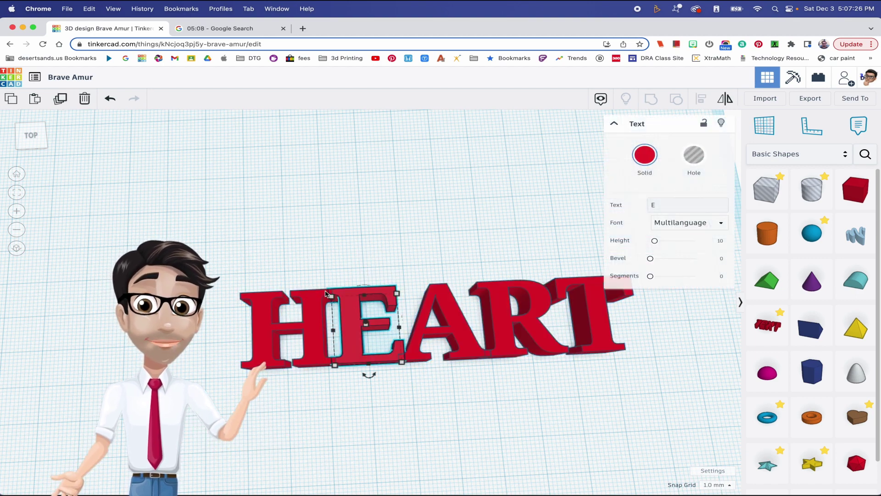
middle_drag(341, 353, 279, 293)
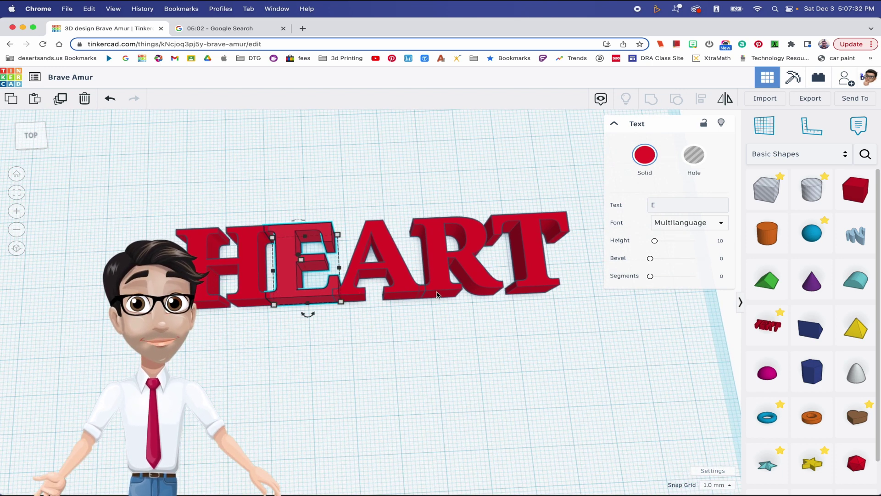
click(642, 451)
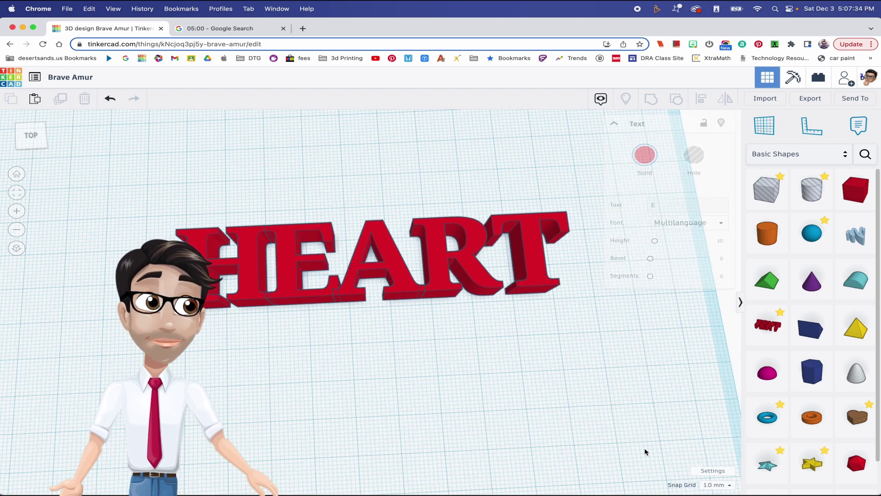
click(716, 484)
click(710, 398)
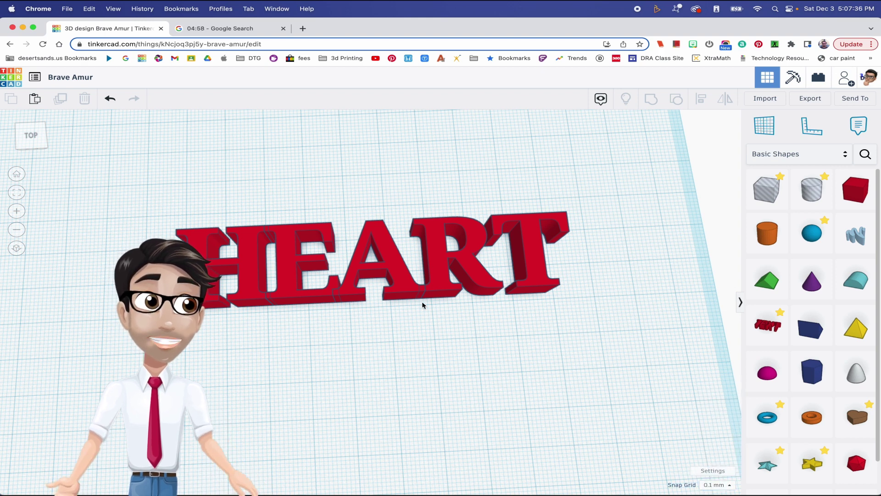
Step: Nudge the T left to overlap the R, then select all five letters
click(404, 298)
click(289, 297)
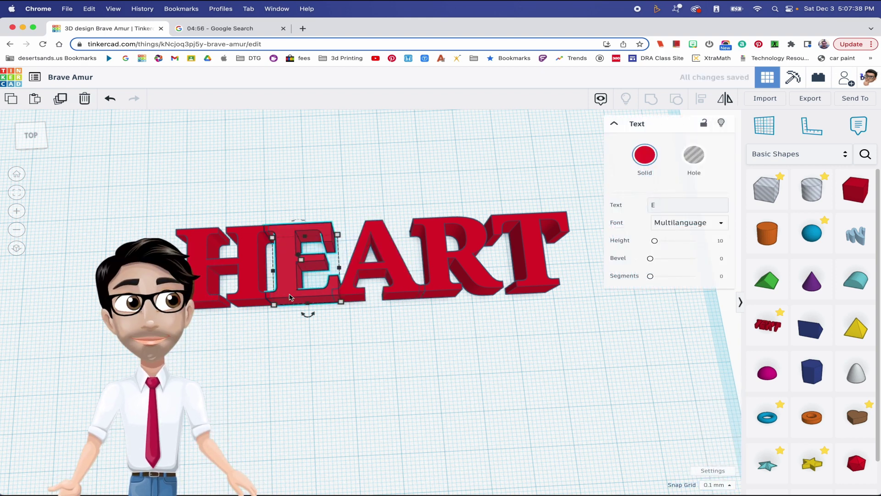
click(437, 290)
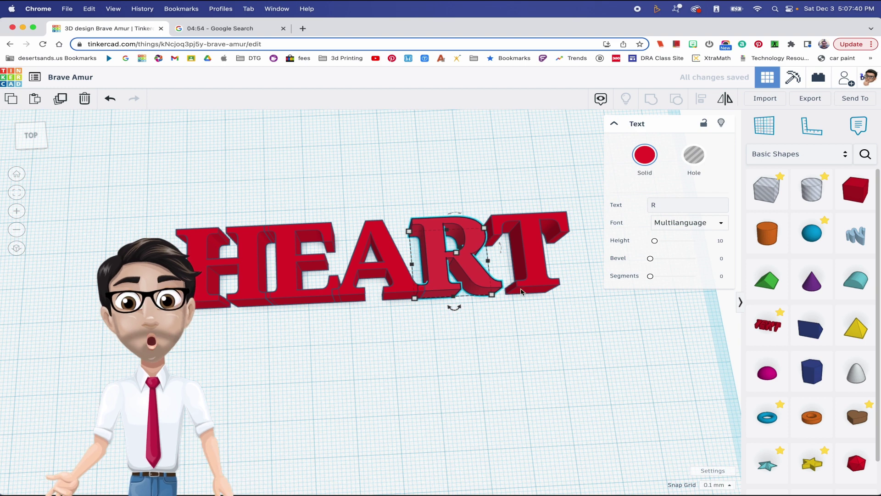
click(525, 292)
key(Left)
key(Left)
key(Left)
key(Left)
key(Left)
key(Left)
key(Left)
key(Left)
key(Left)
key(Left)
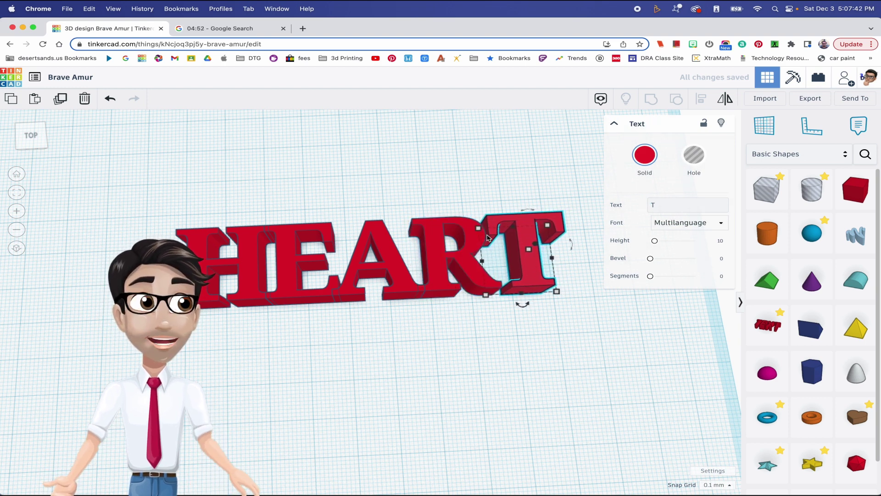
key(Left)
key(Left)
key(Left)
key(Left)
key(Left)
key(Left)
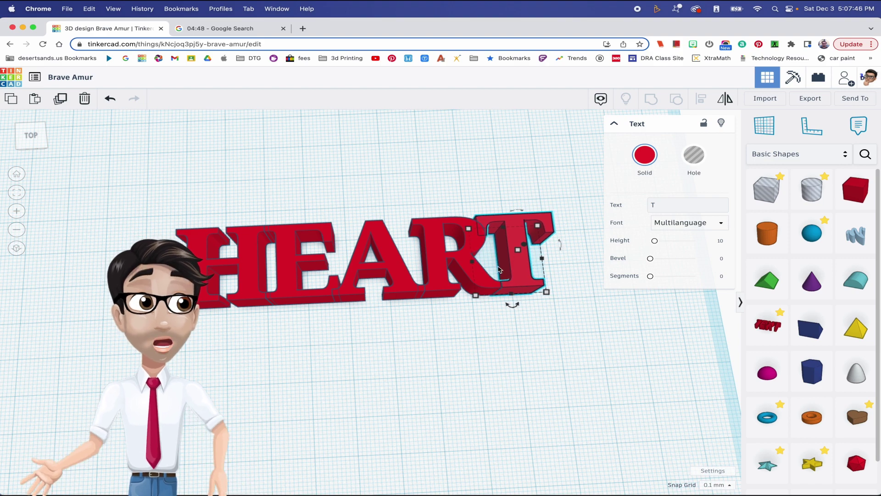
right_drag(500, 270, 163, 219)
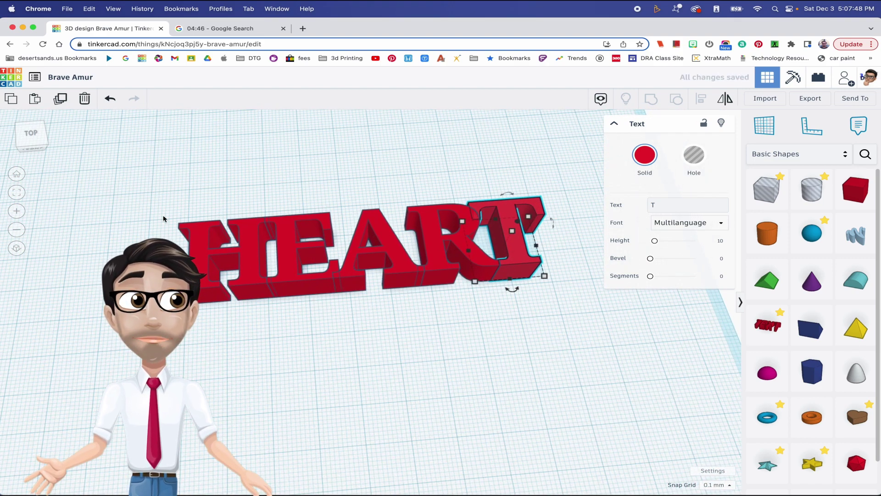
drag(550, 282, 562, 287)
drag(485, 263, 486, 262)
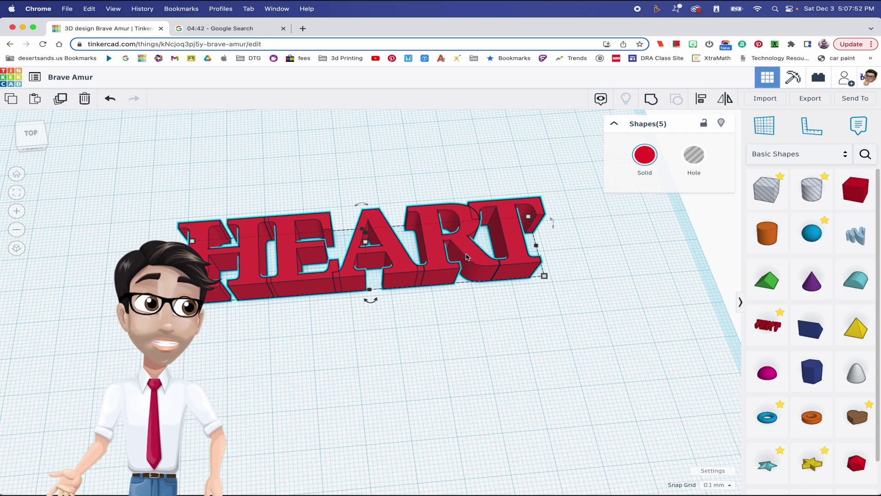
Step: Group the HEART letters and size the word 60 wide by 20
key(super+g)
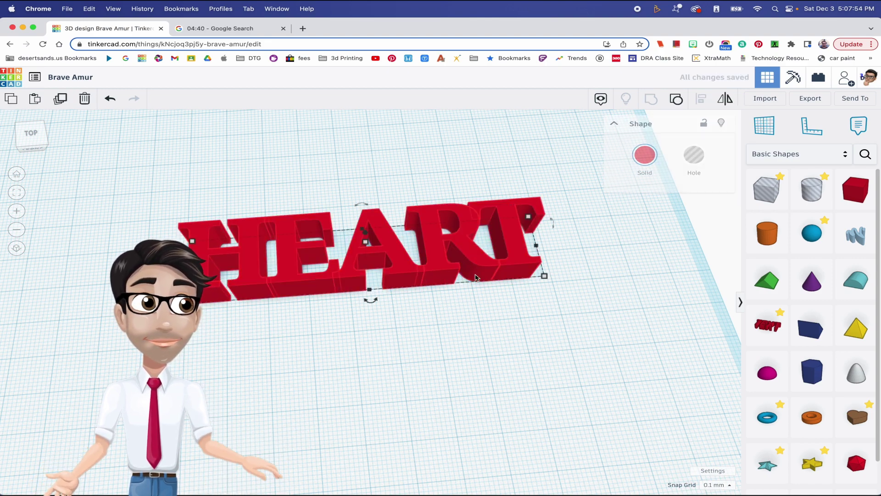
mouse_move(545, 278)
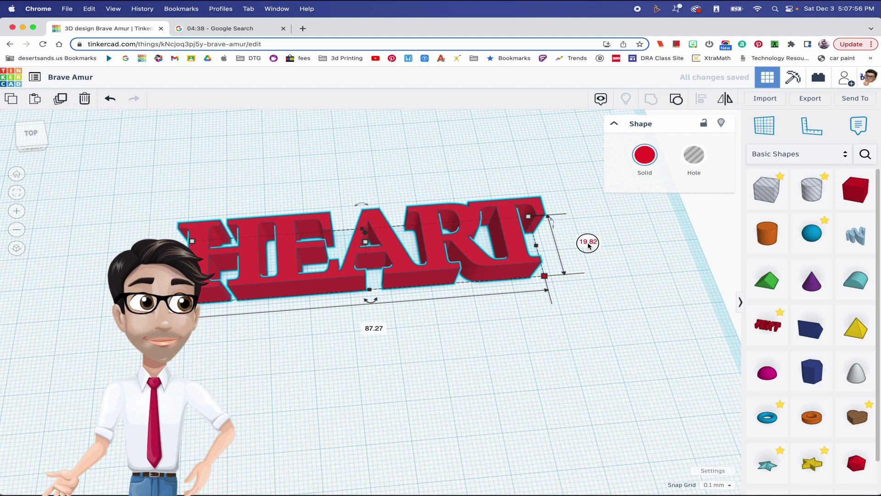
key(Return)
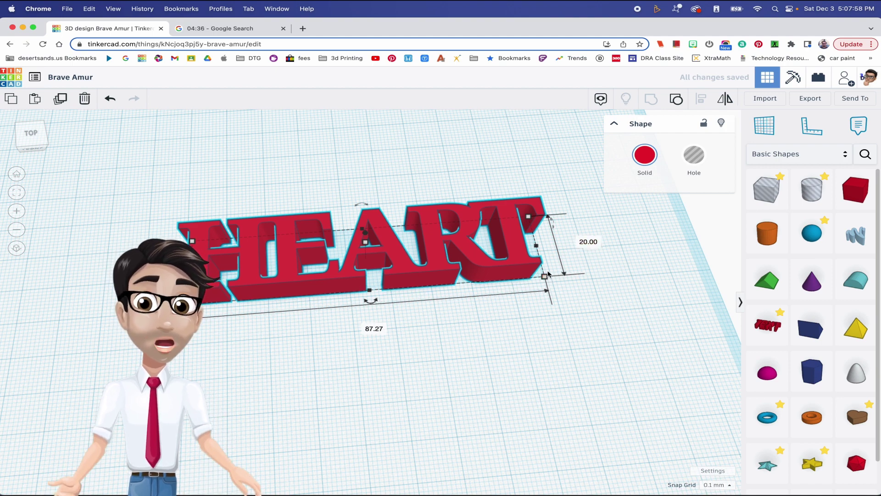
right_drag(548, 273, 545, 303)
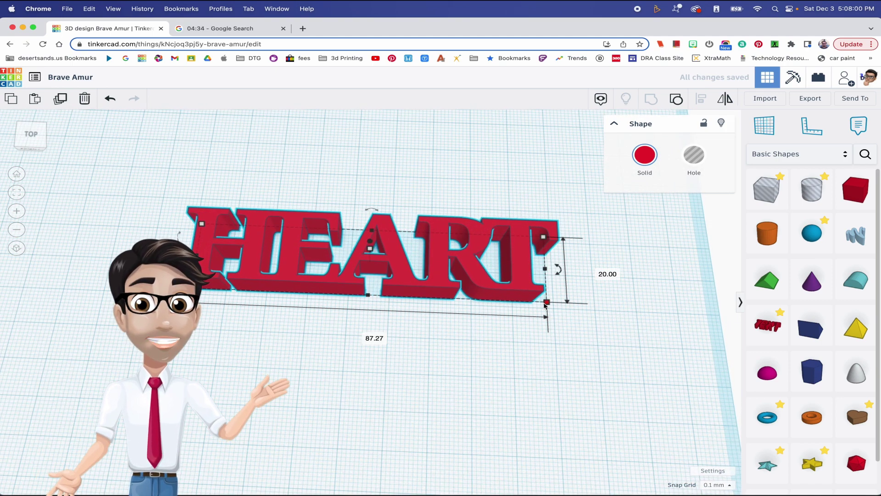
click(370, 336)
text(60)
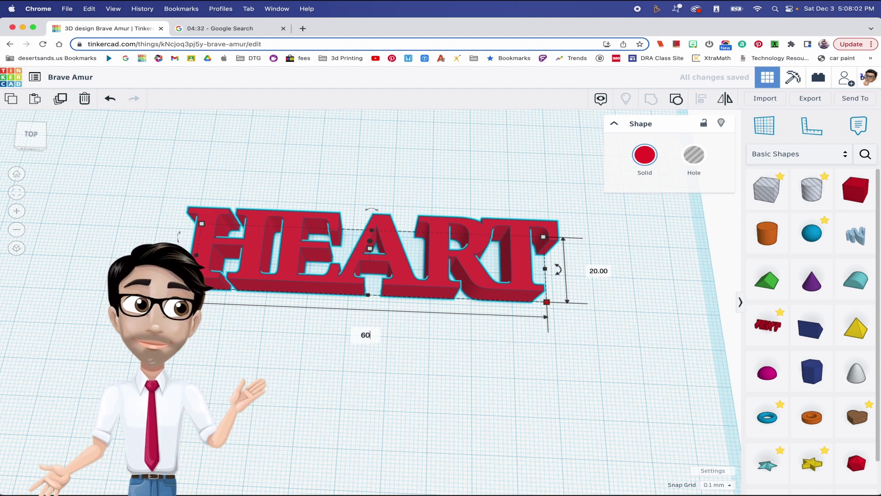
key(Return)
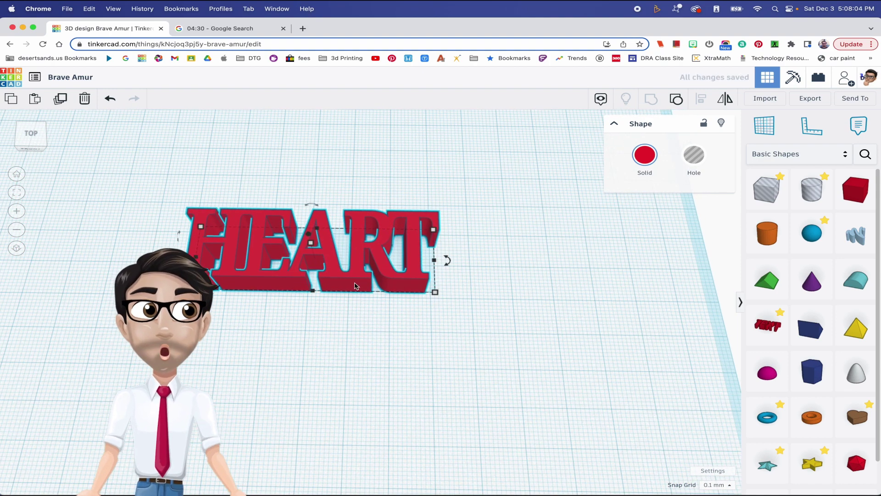
Step: Move the grouped HEART down and left on the workplane
right_drag(325, 264, 314, 241)
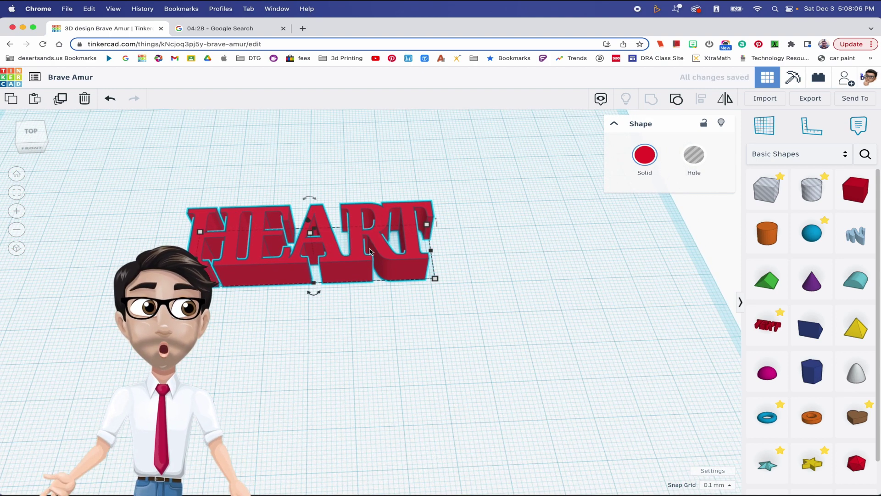
double_click(354, 271)
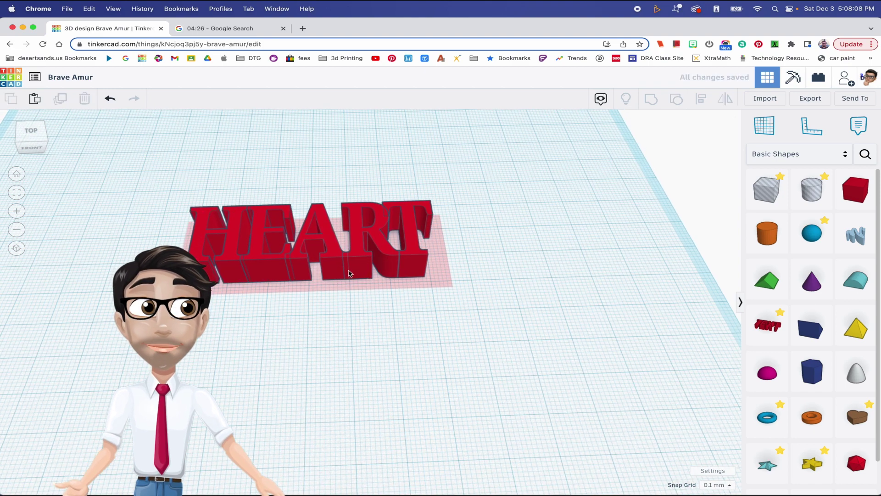
click(492, 297)
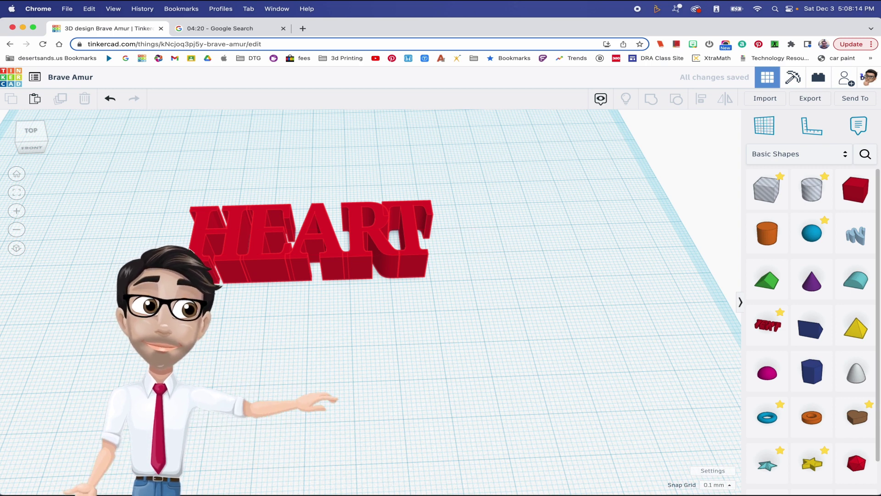
click(268, 265)
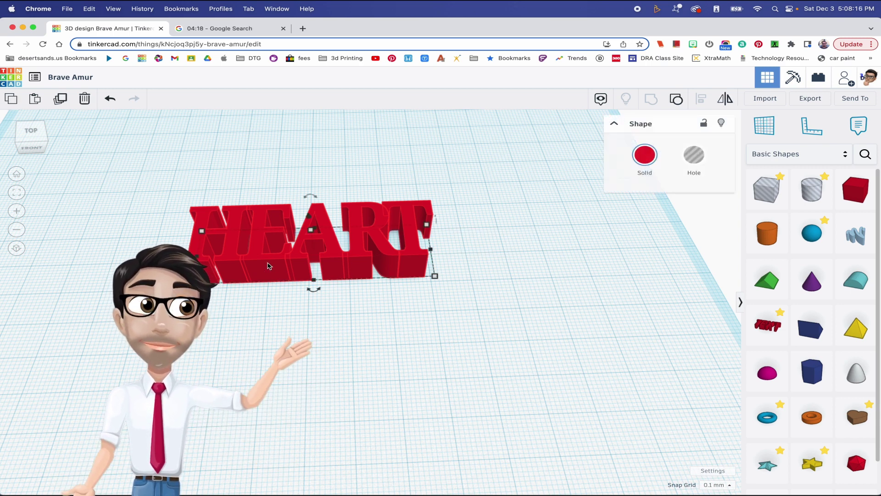
click(519, 298)
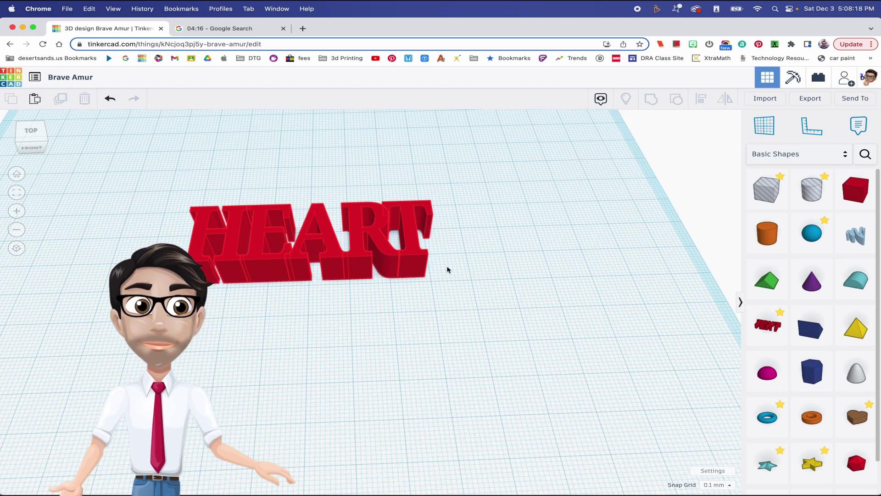
drag(448, 269, 420, 276)
click(635, 302)
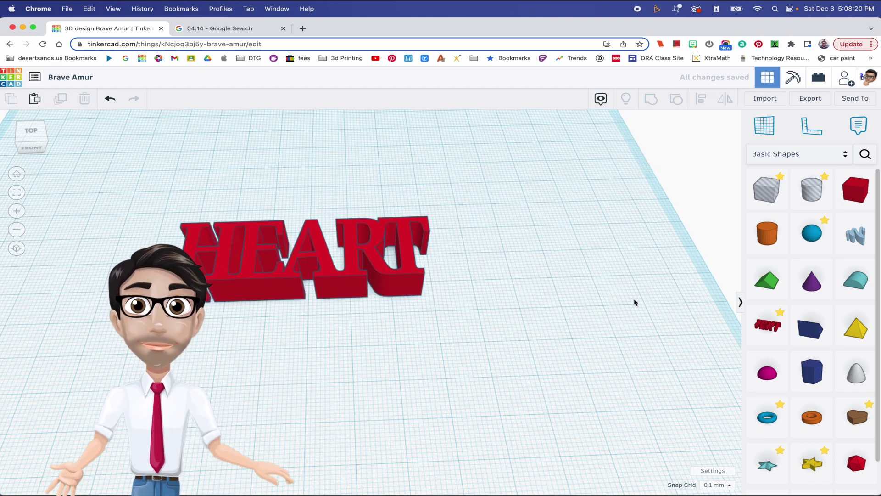
click(252, 28)
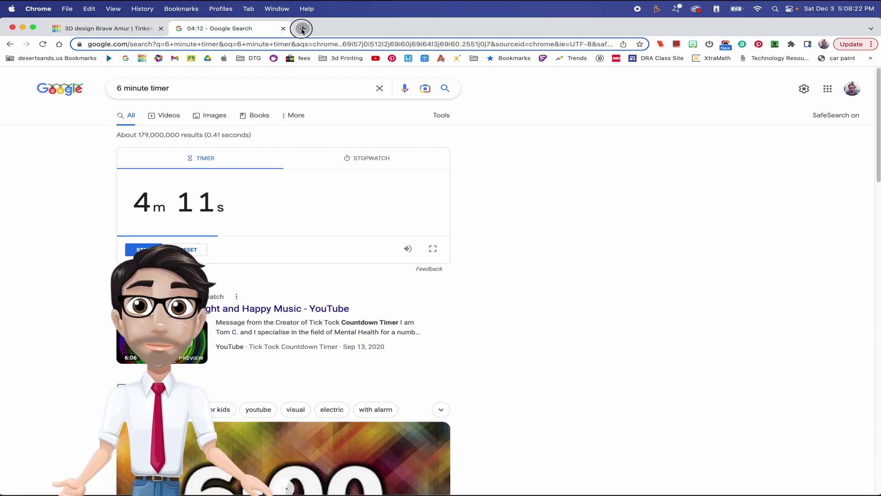
Step: Search images for 'BLACK heart silhouette' and save a solid heart as 6 heart.png
click(302, 29)
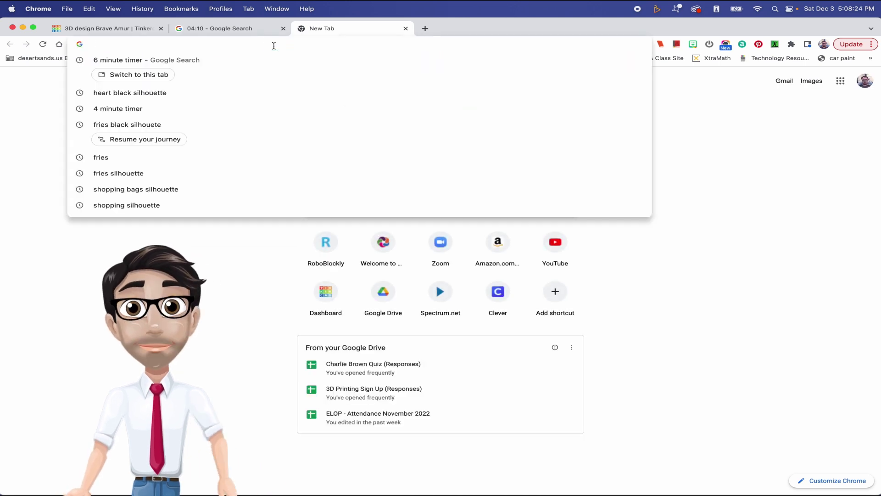
text(BLACK )
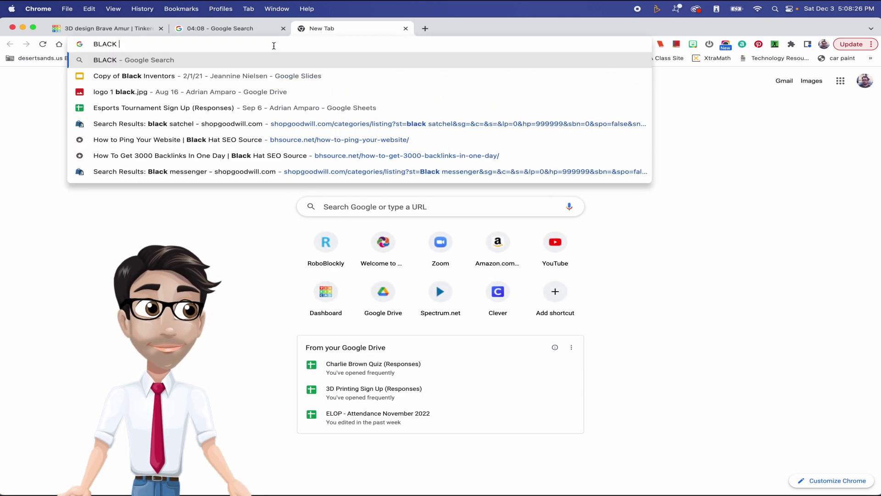
text(heart)
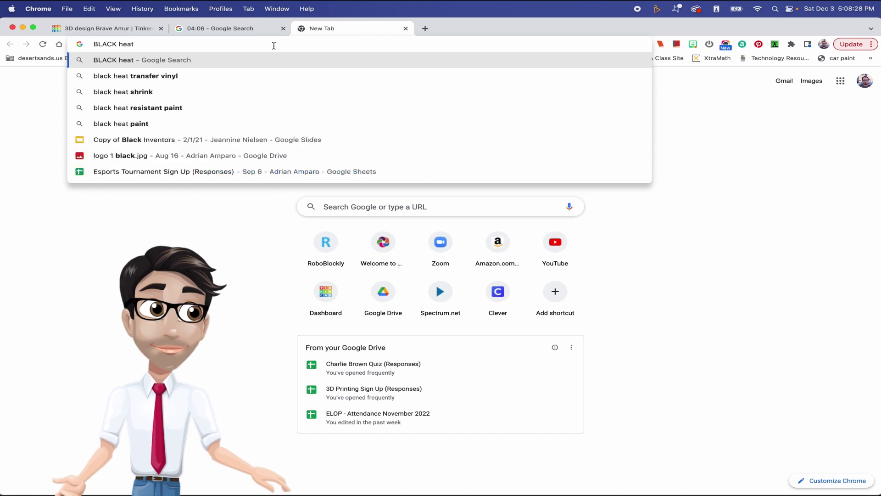
text( silho)
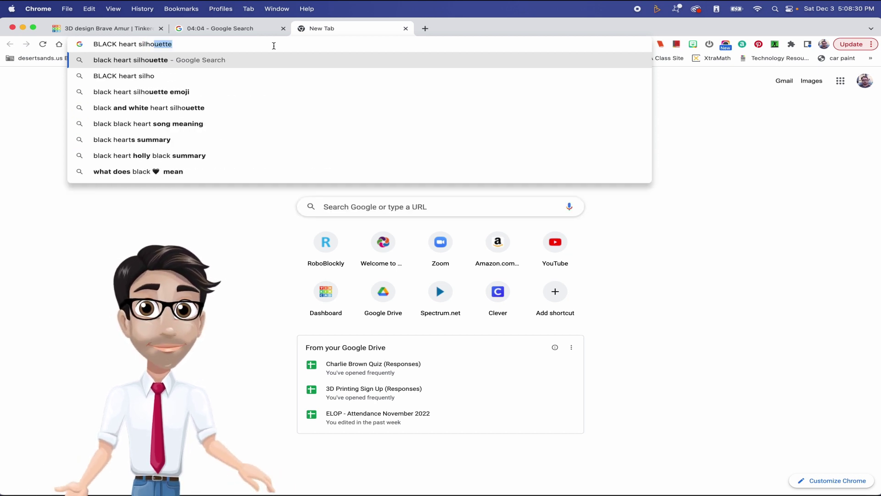
text(uette)
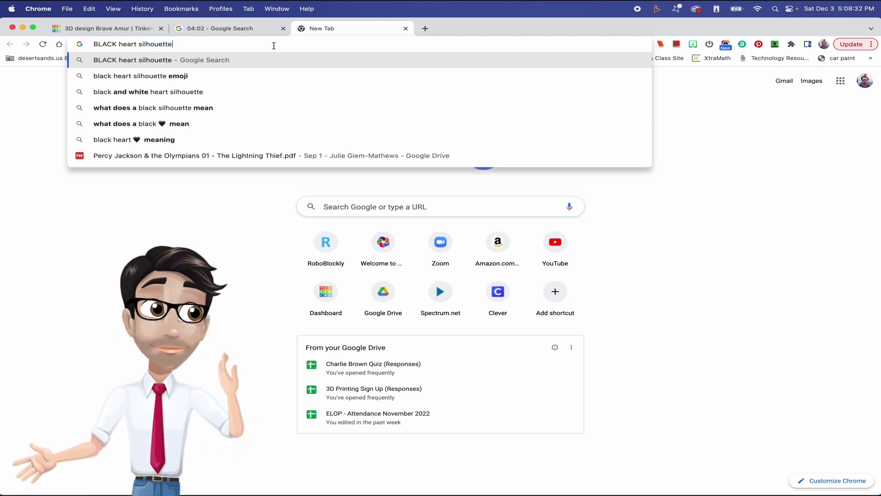
key(Return)
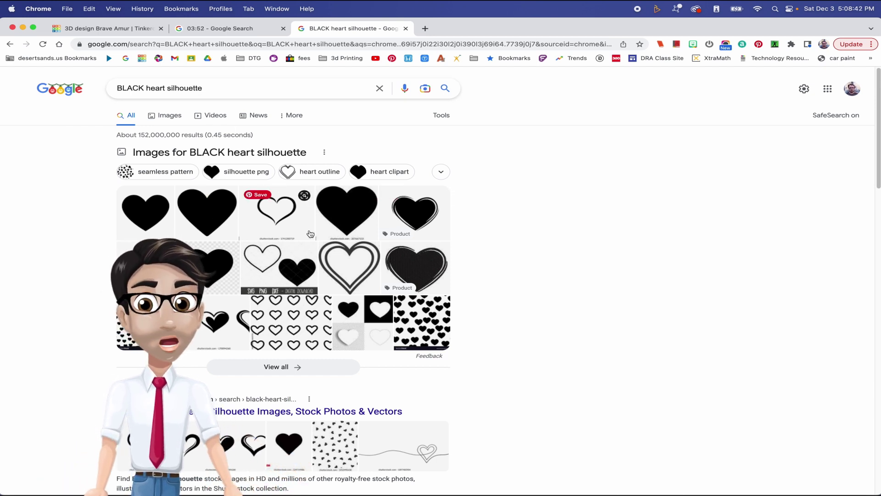
click(199, 217)
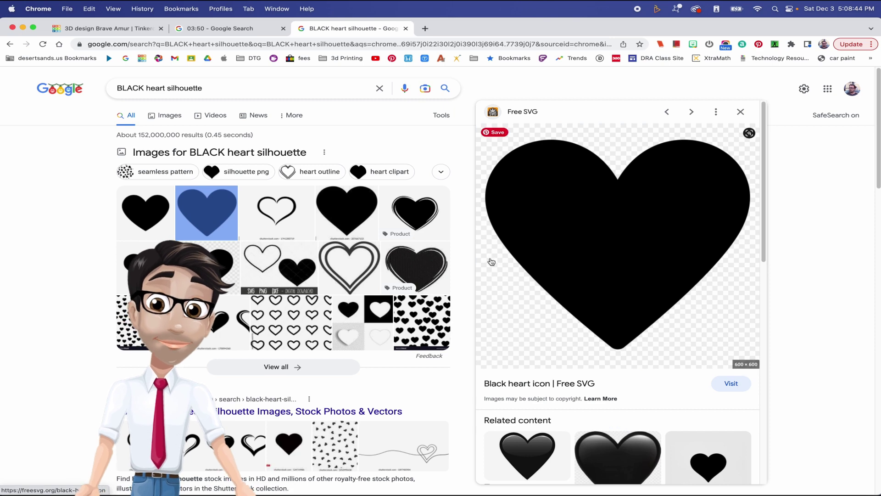
right_click(545, 249)
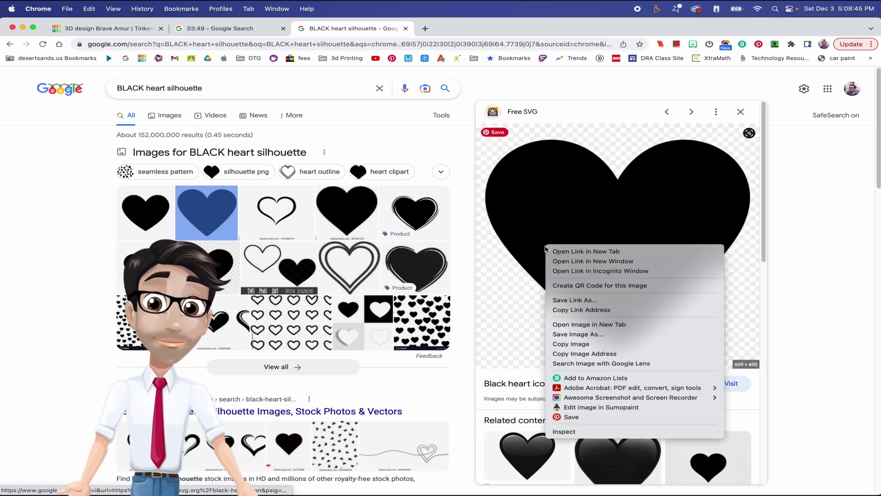
click(594, 334)
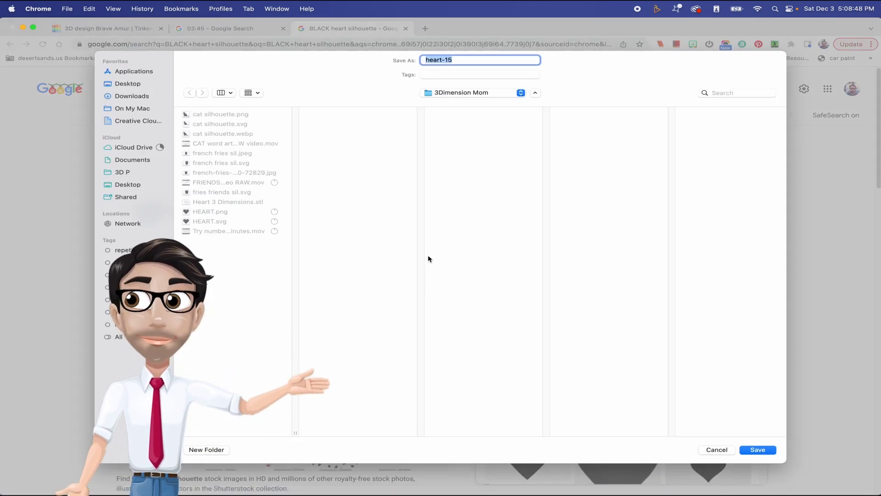
text(6 heart)
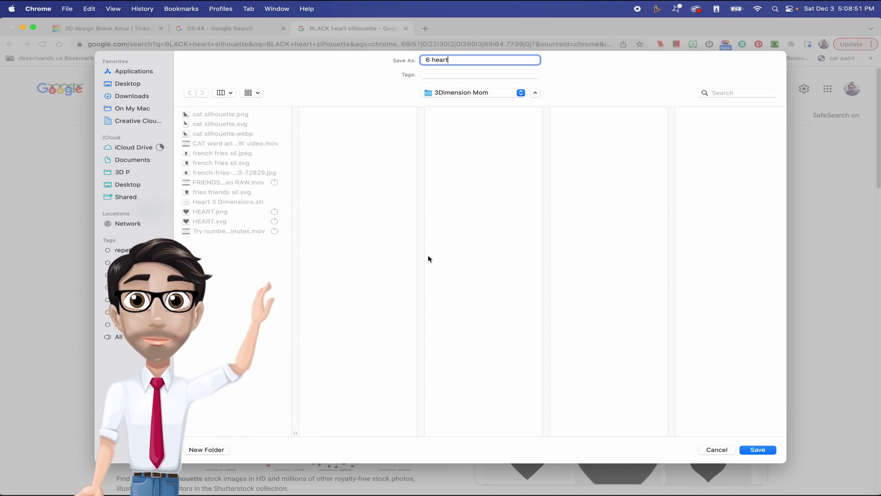
key(Return)
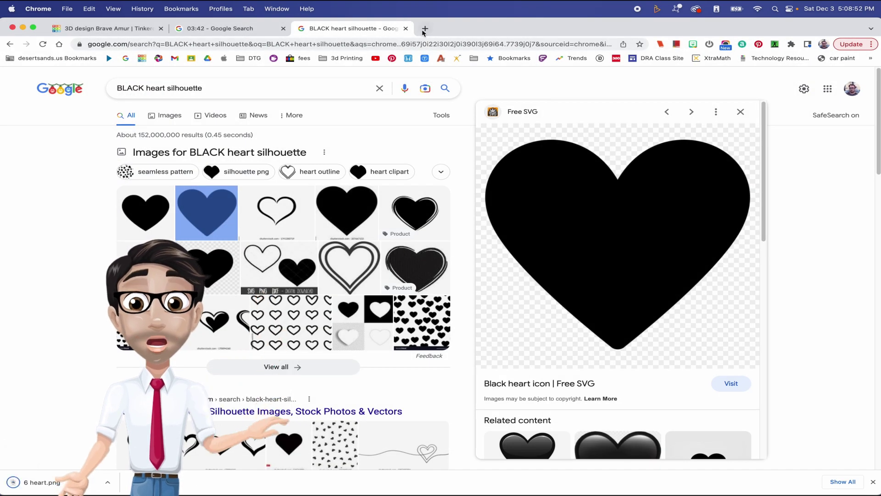
key(super+t)
Step: Convert 6 heart.png to SVG on online-convert.com and save 6 heart.svg
click(364, 45)
text(onl)
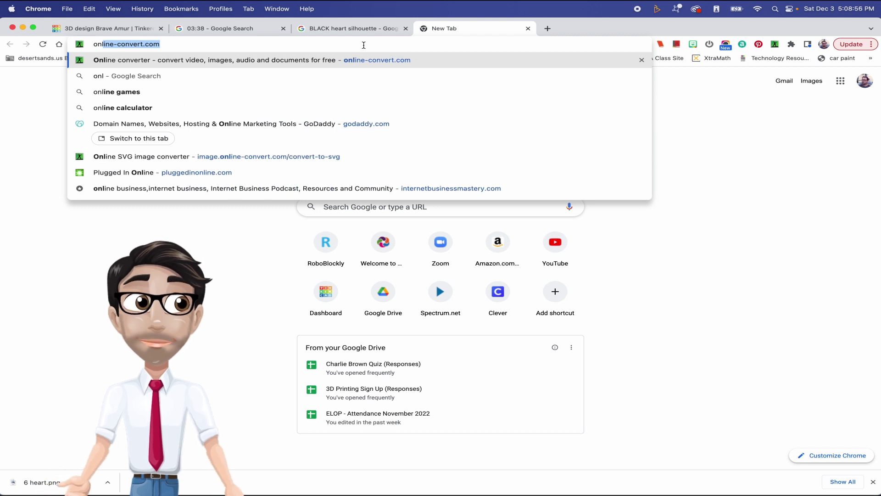
key(Return)
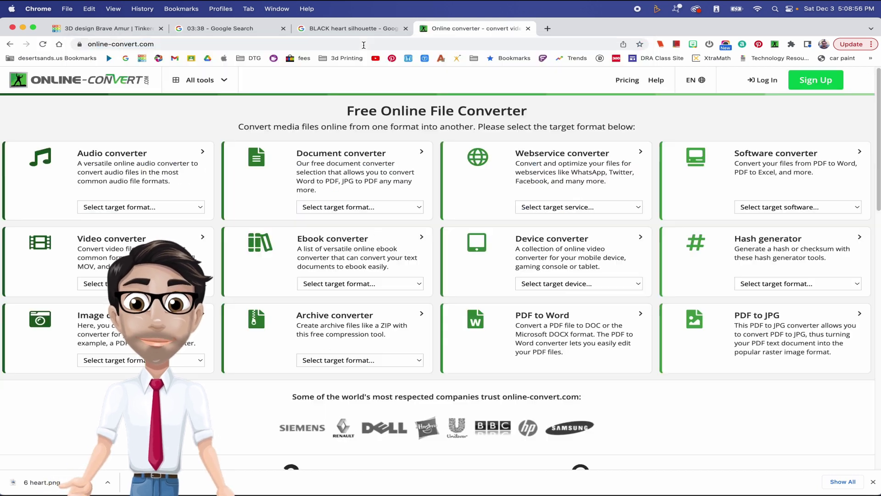
click(200, 361)
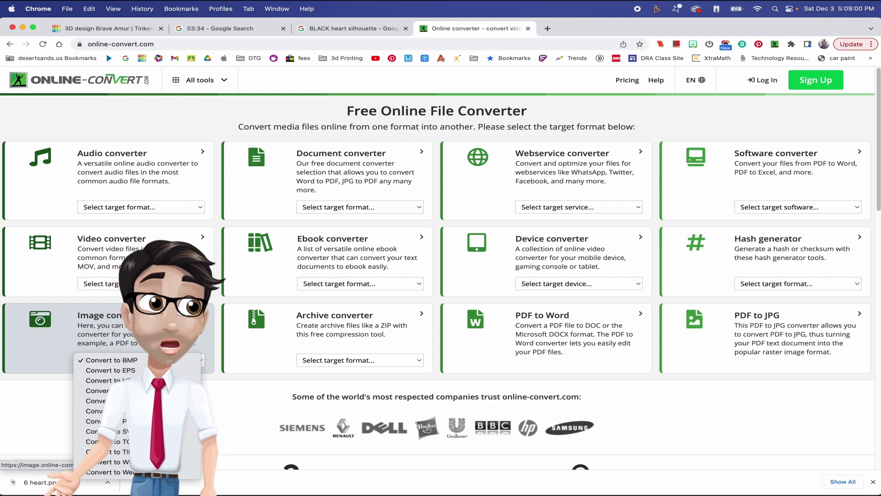
click(99, 431)
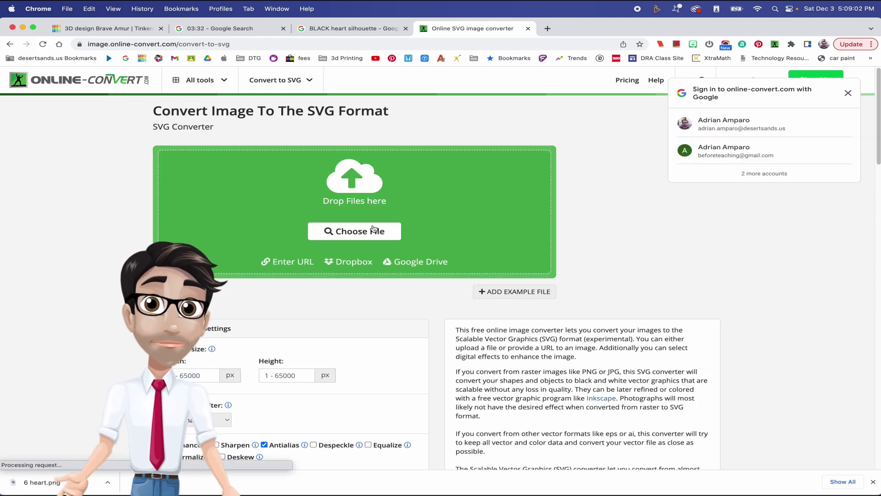
click(374, 230)
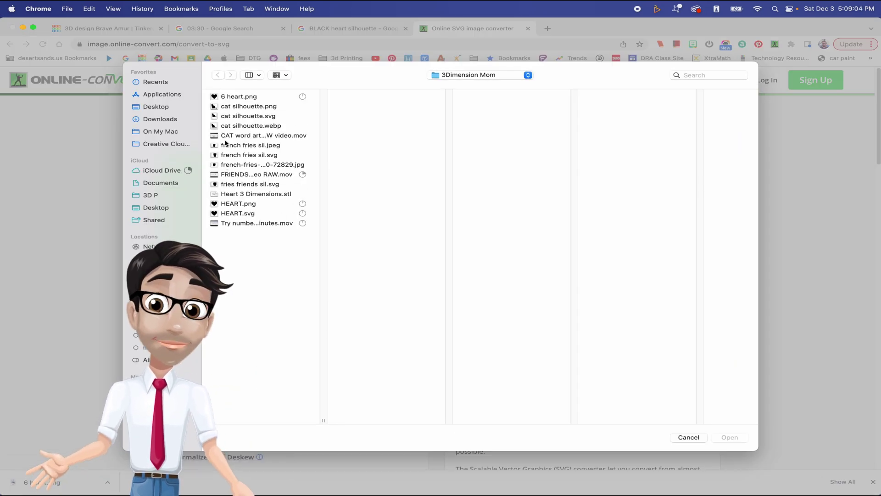
click(236, 98)
click(725, 438)
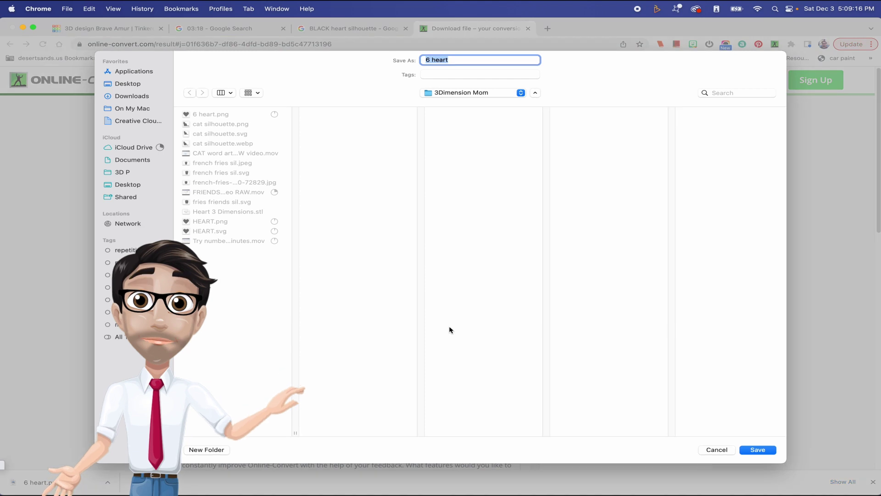
key(Return)
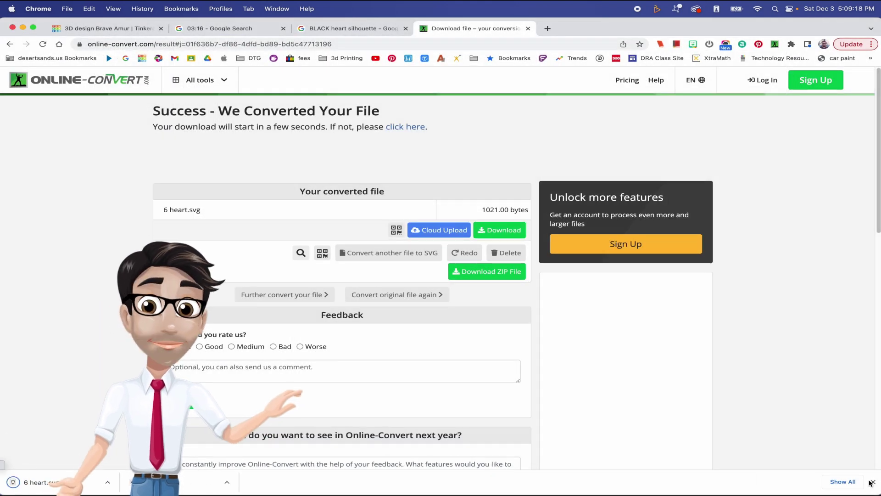
click(873, 482)
Step: Import 6 heart.svg into the Tinkercad design at length and width 100
click(130, 26)
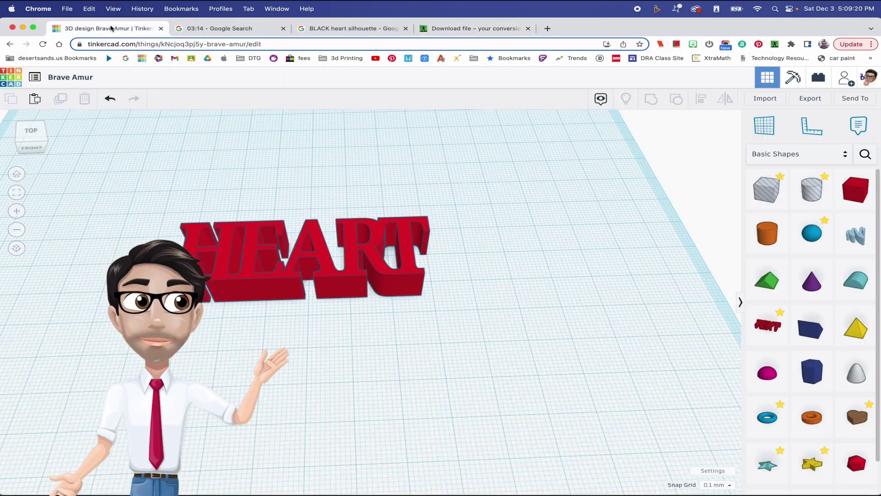
click(758, 101)
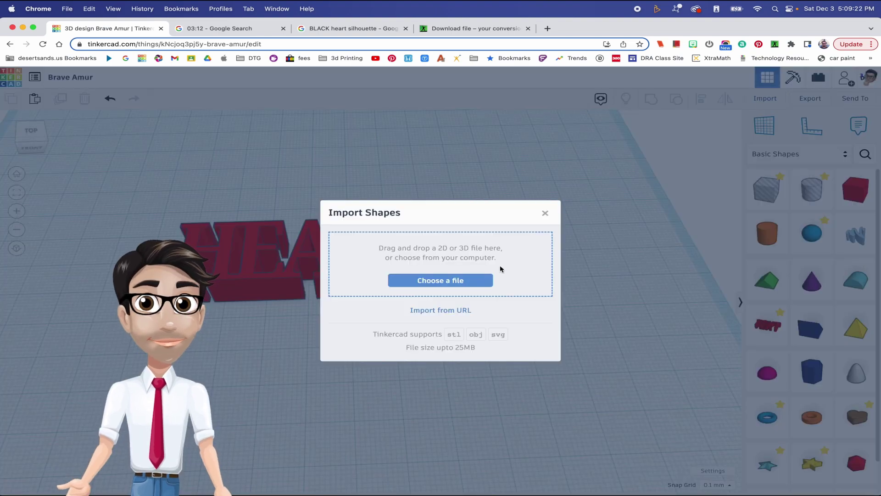
click(456, 279)
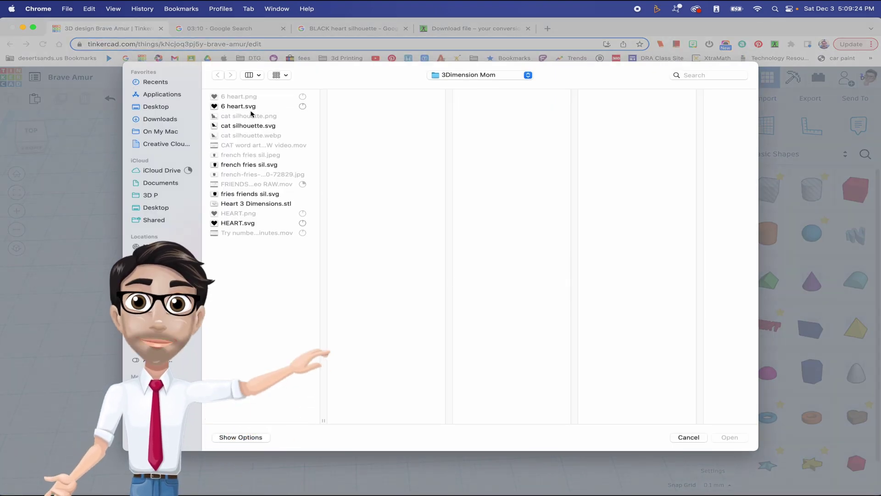
click(249, 108)
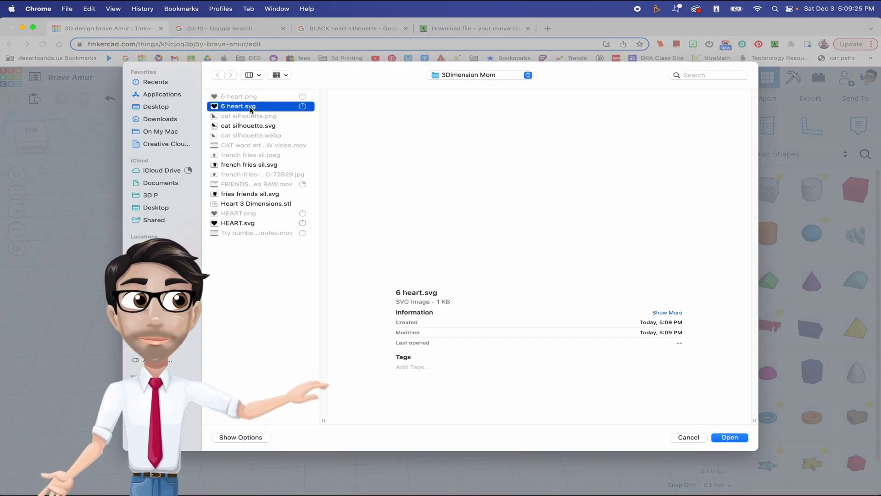
click(727, 438)
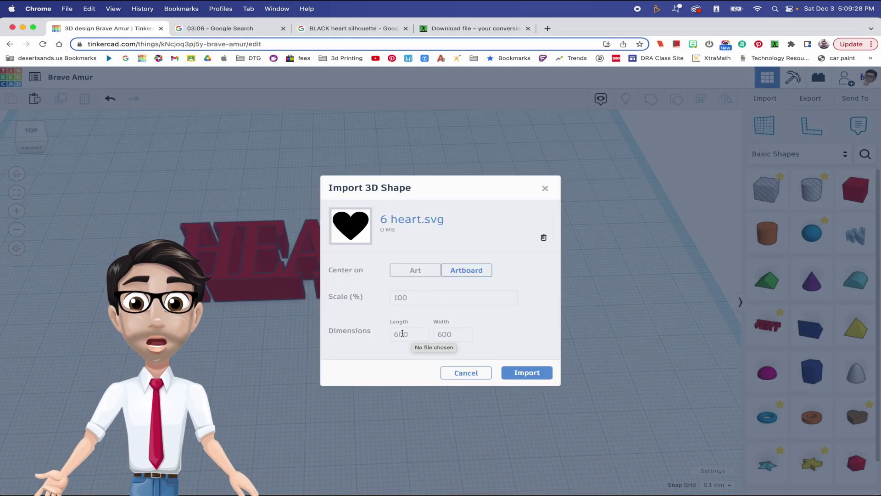
double_click(411, 333)
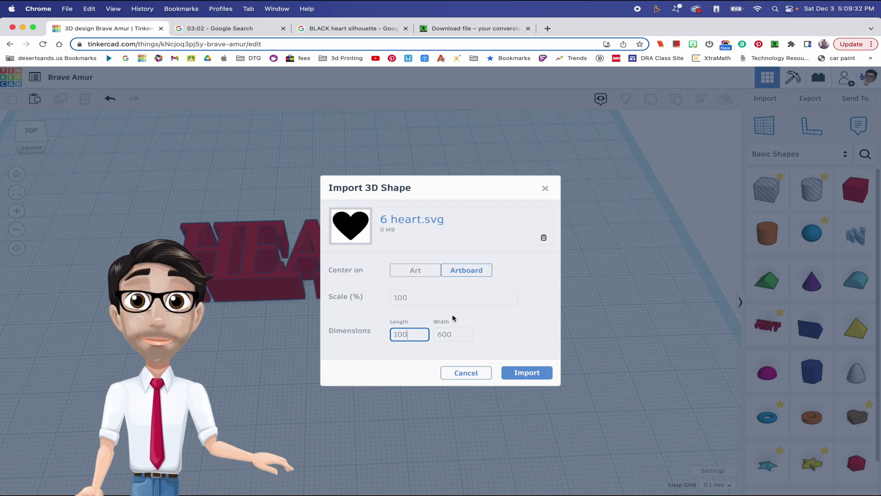
click(535, 372)
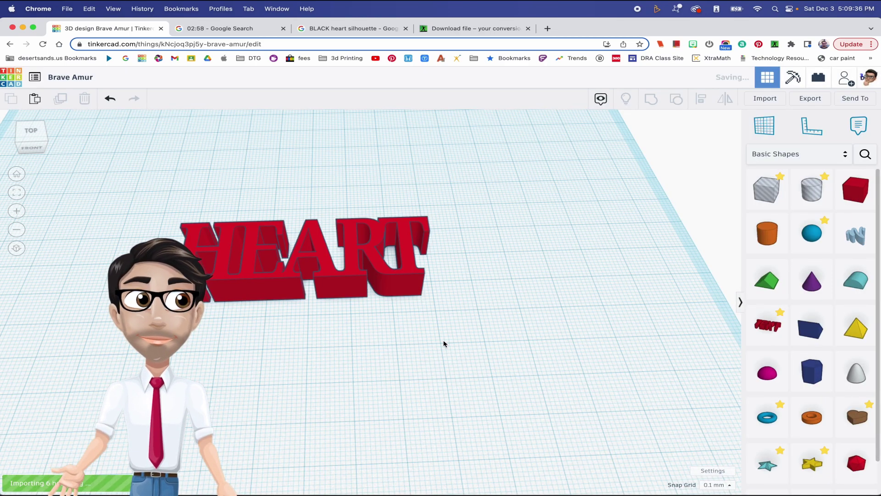
Step: Rotate the imported heart upright, move it forward, and set its depth to 20
right_drag(456, 338, 415, 327)
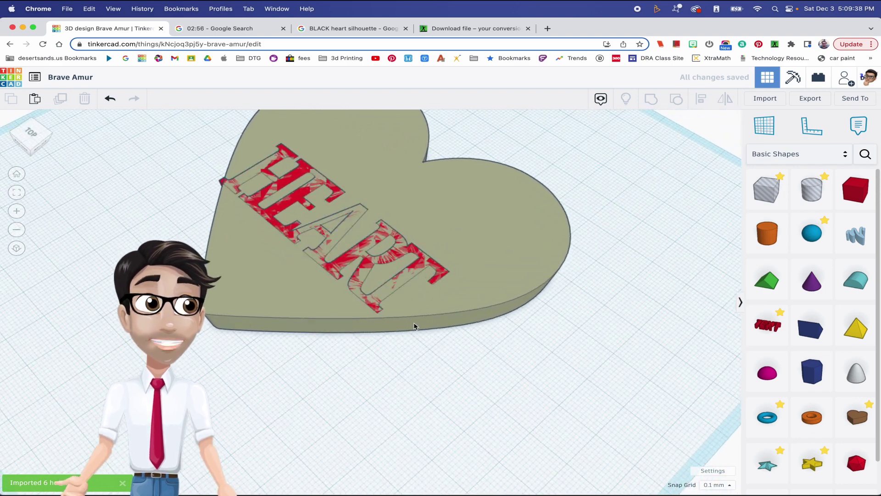
click(414, 326)
key(f)
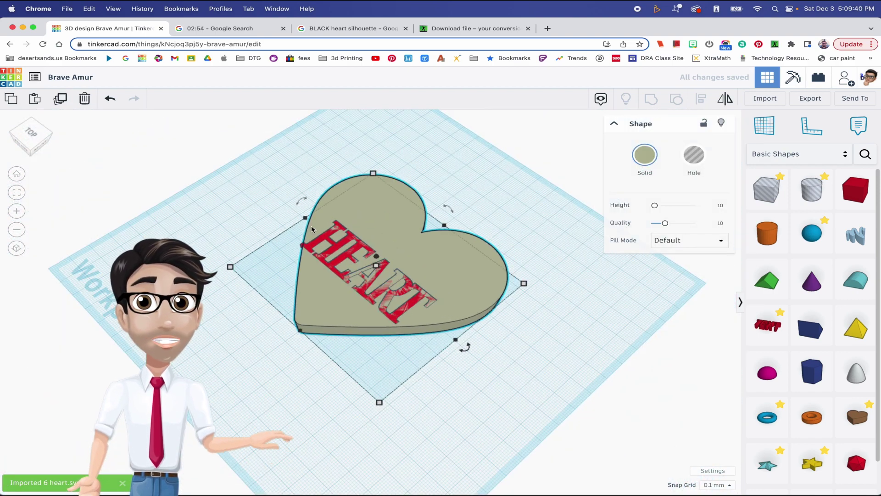
drag(301, 201, 271, 227)
right_drag(271, 227, 180, 204)
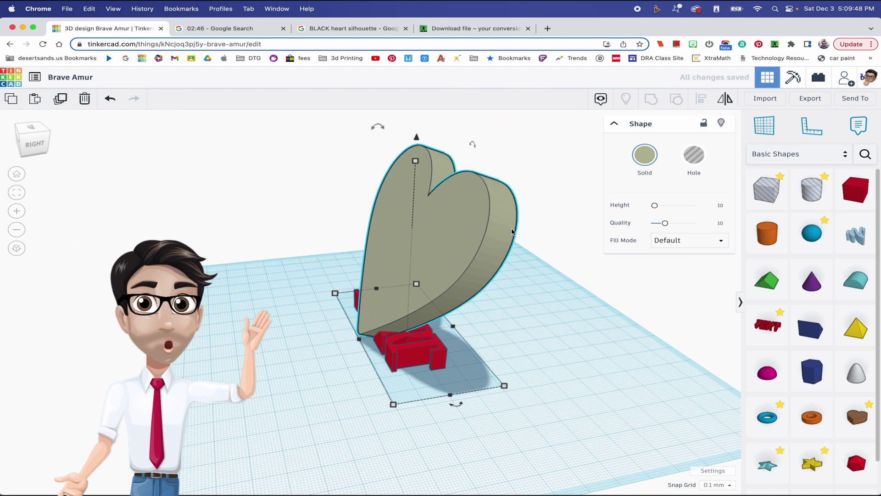
drag(378, 127, 374, 186)
right_drag(373, 186, 519, 203)
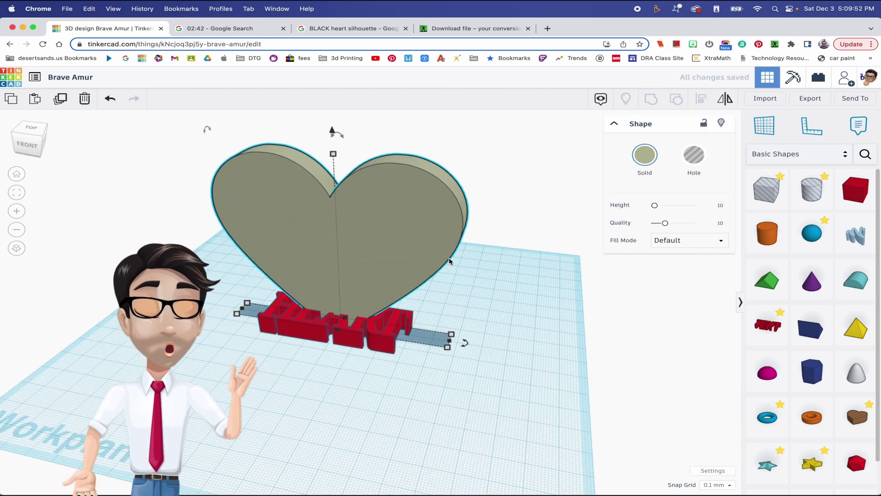
drag(403, 276, 384, 314)
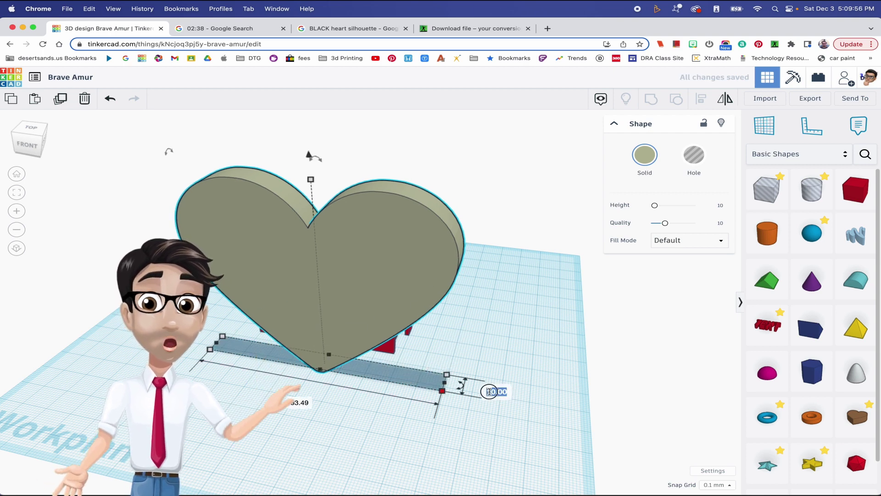
text(20)
key(Return)
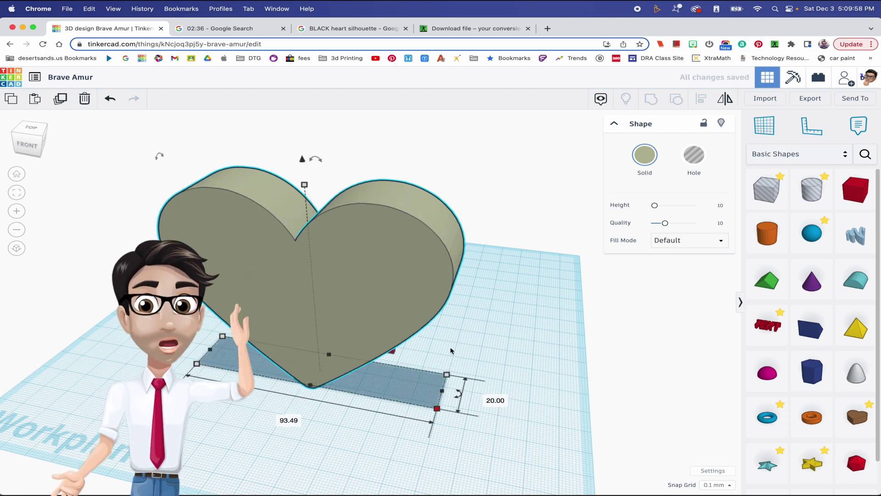
right_drag(346, 337, 430, 254)
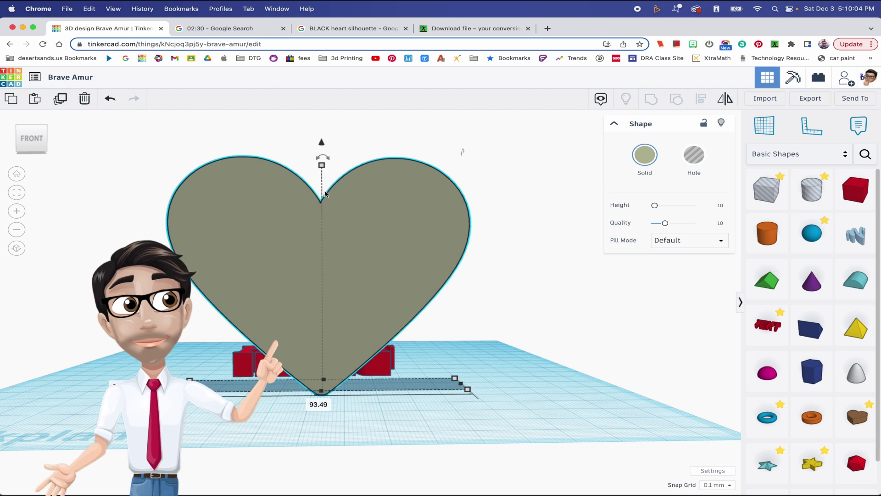
Step: Resize the standing heart to width 60 and height 55
drag(322, 165, 322, 209)
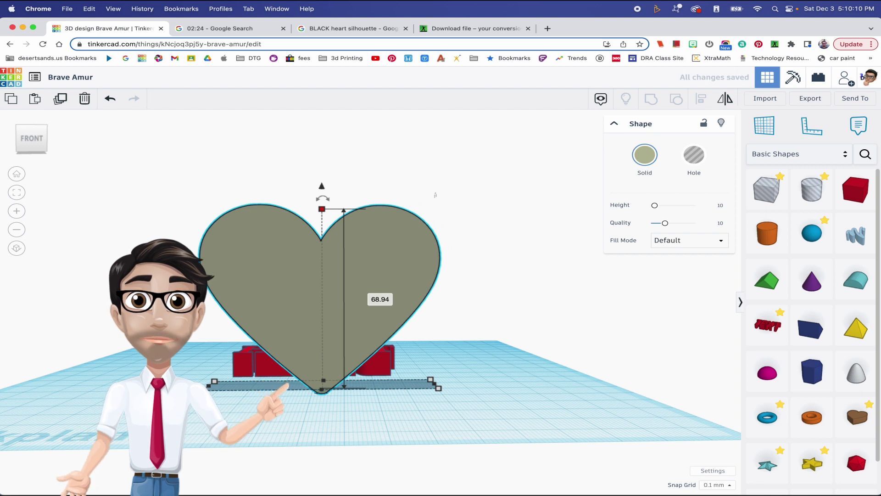
drag(215, 382, 255, 386)
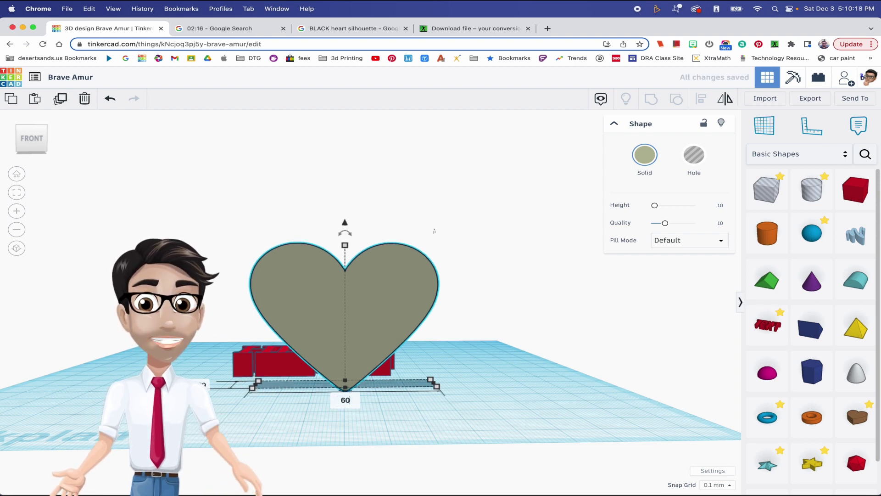
key(Return)
right_drag(373, 315, 287, 385)
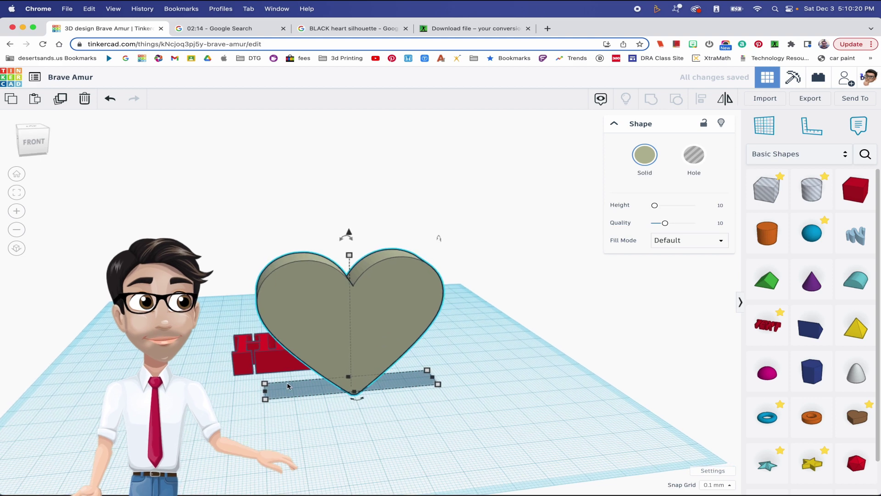
mouse_move(265, 389)
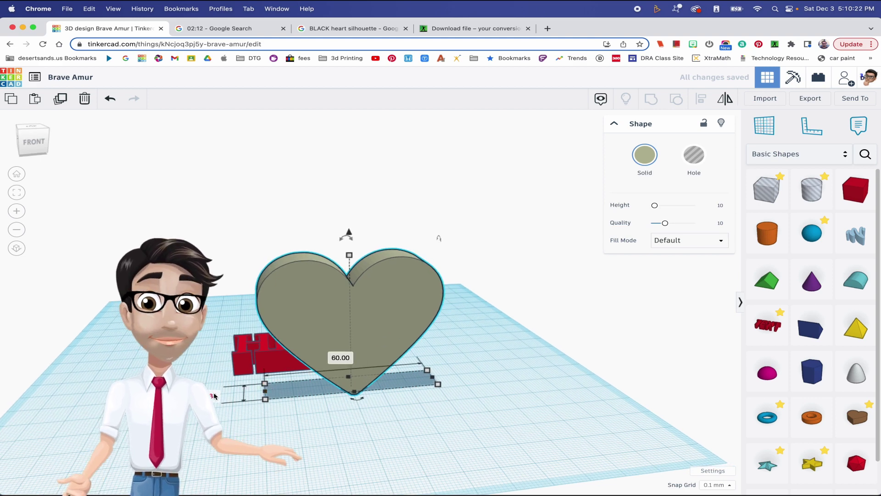
key(Return)
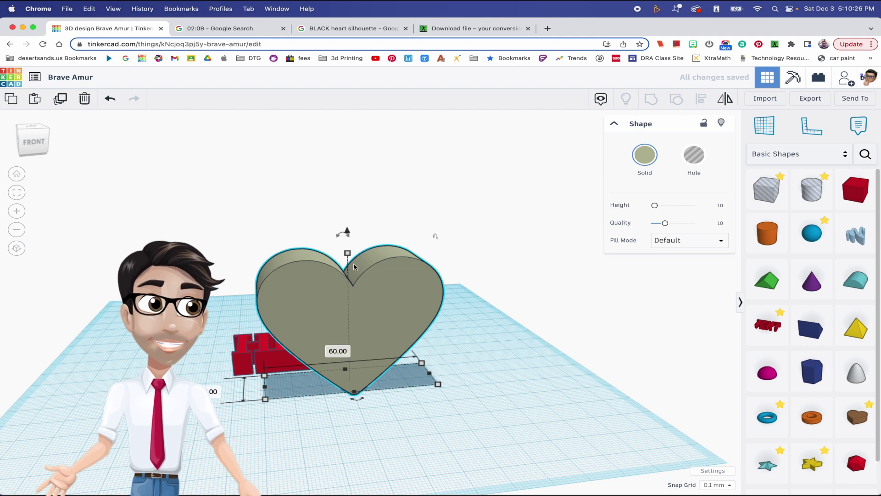
mouse_move(348, 253)
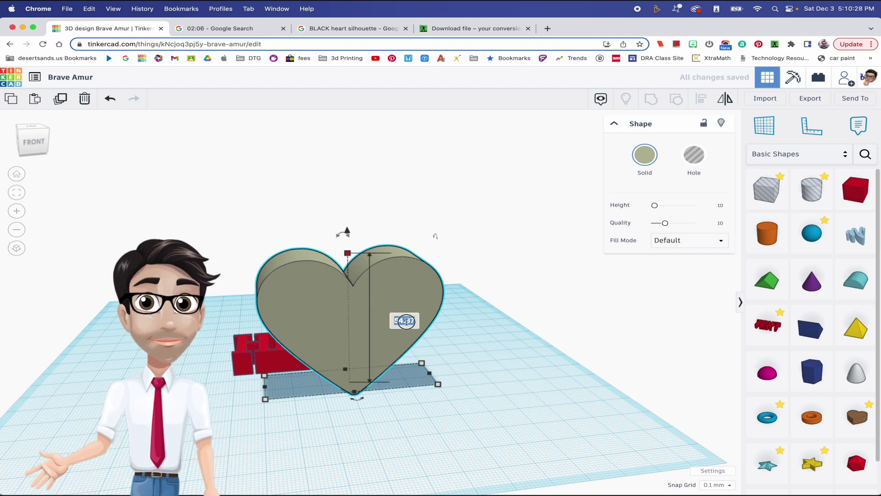
text(55)
key(Return)
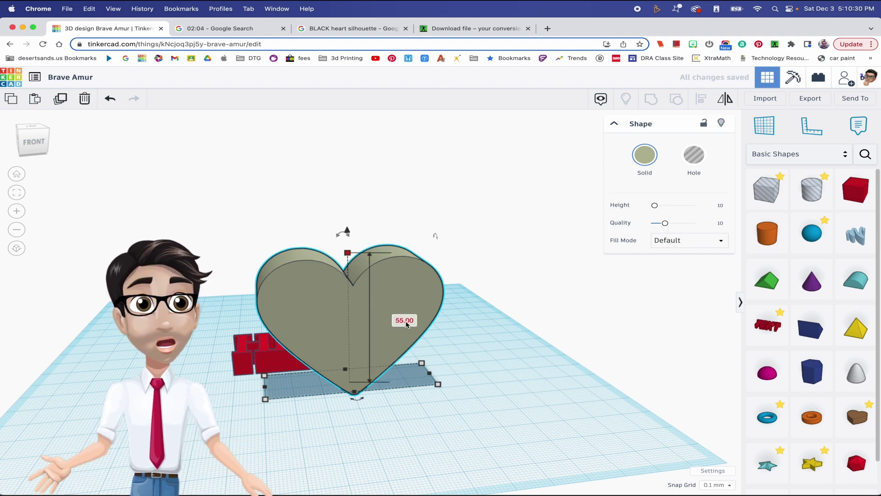
Step: Slide the red HEART text sideways out from behind the heart shape
right_drag(335, 341, 342, 384)
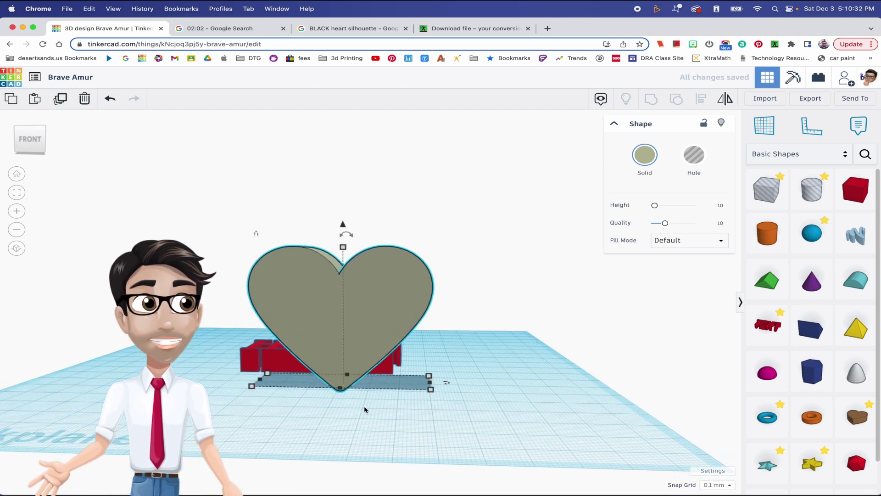
mouse_move(345, 395)
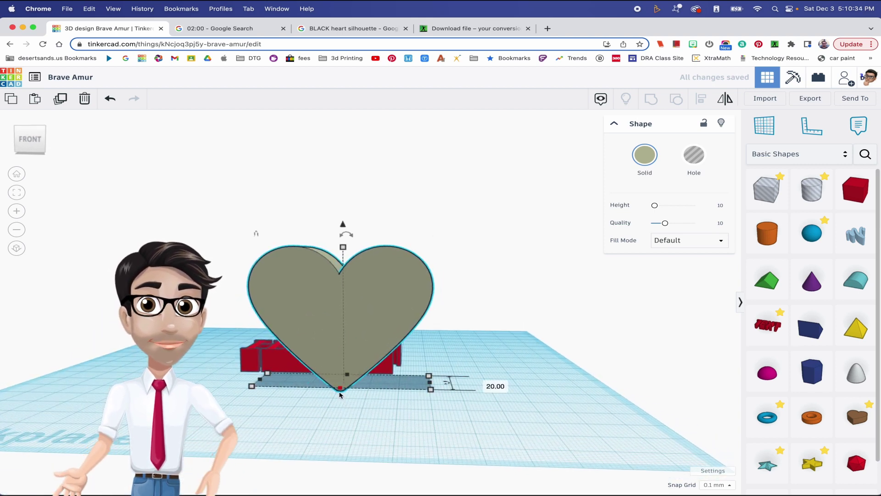
click(350, 338)
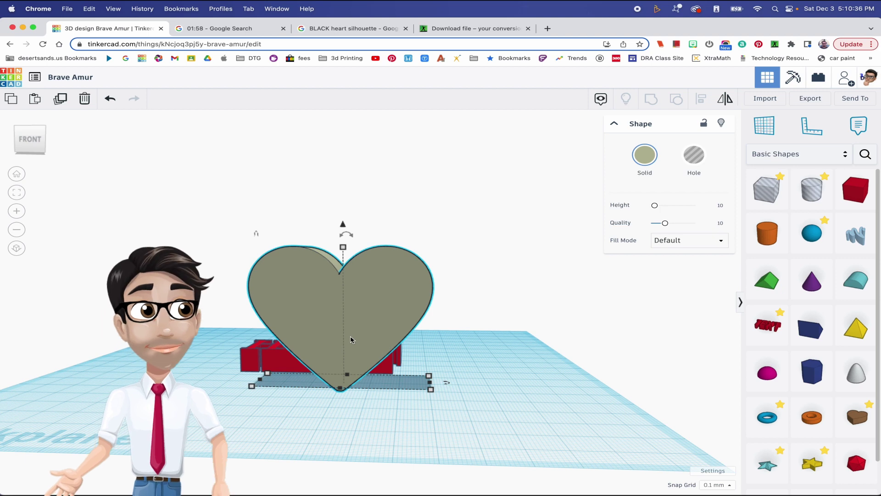
right_drag(351, 340, 358, 376)
drag(293, 365, 273, 368)
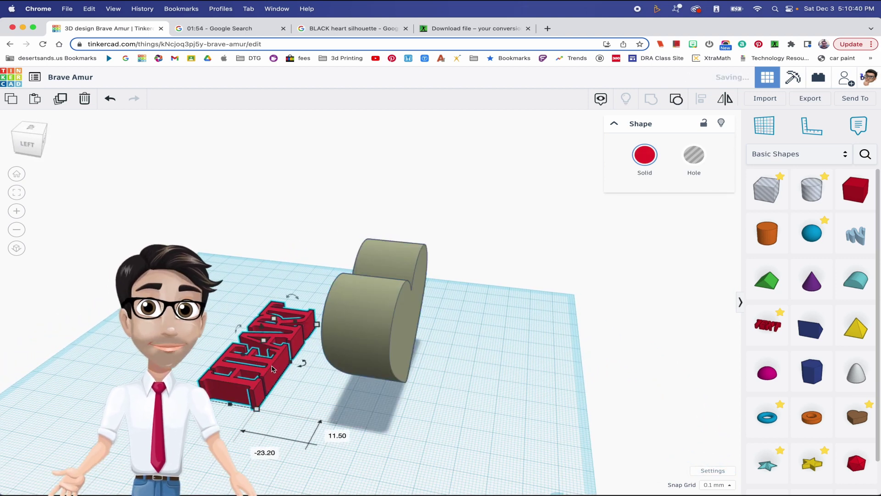
Step: Make the red HEART text 55 mm tall, shift it toward the olive heart, and add a box
mouse_move(255, 408)
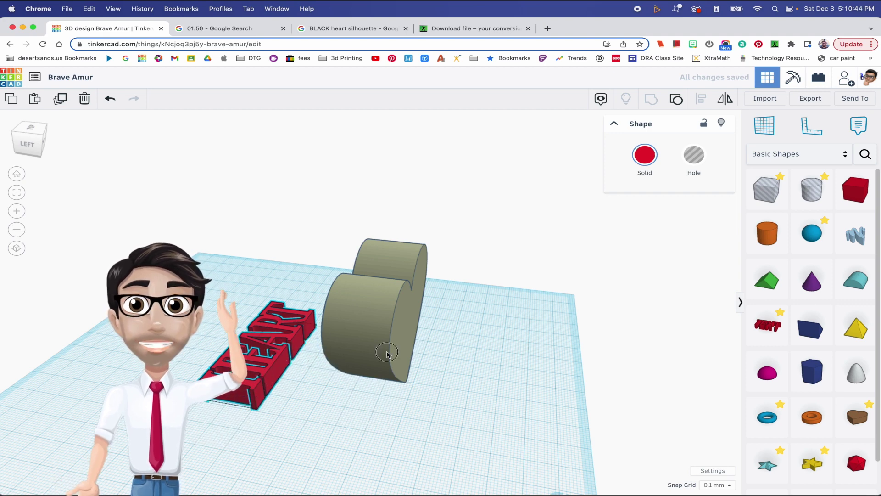
click(363, 367)
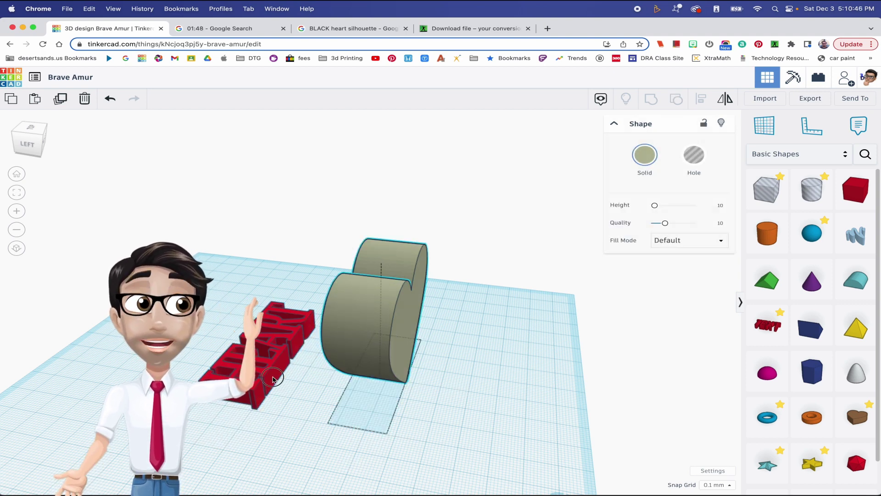
click(300, 323)
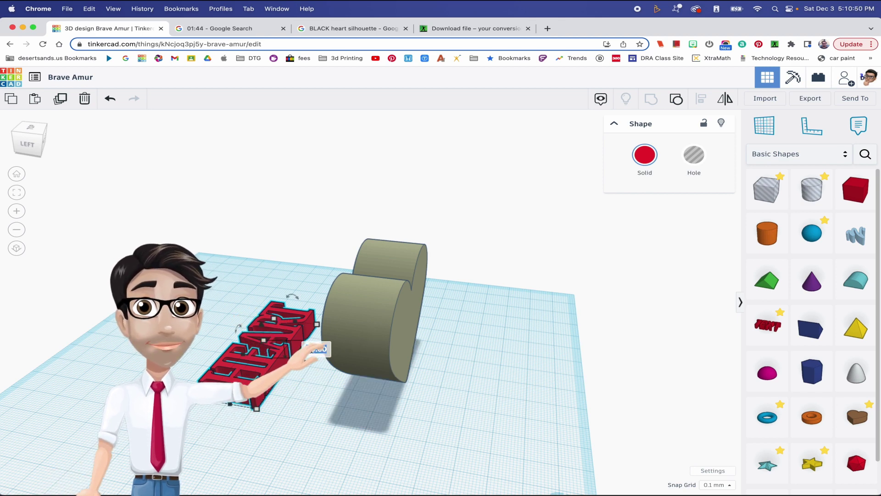
key(Return)
drag(264, 290, 282, 289)
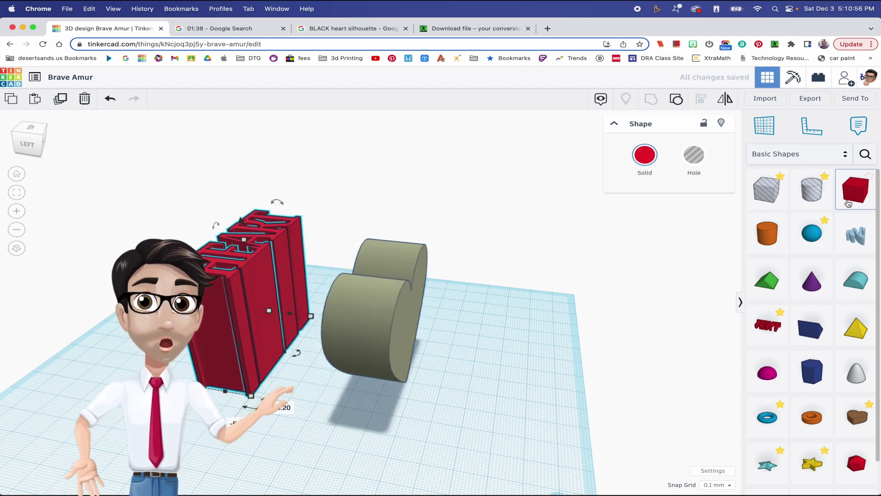
drag(855, 188, 491, 374)
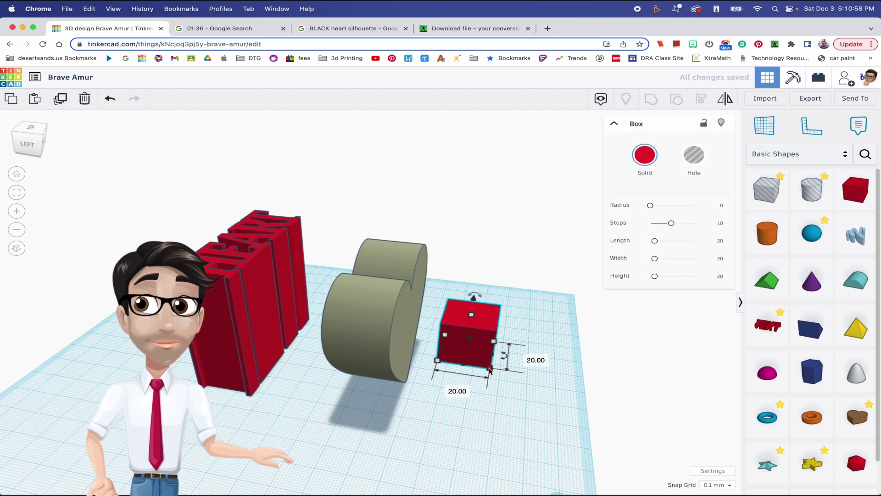
Step: Size the new red box to 60 mm long and 55 mm tall
text(60)
key(Return)
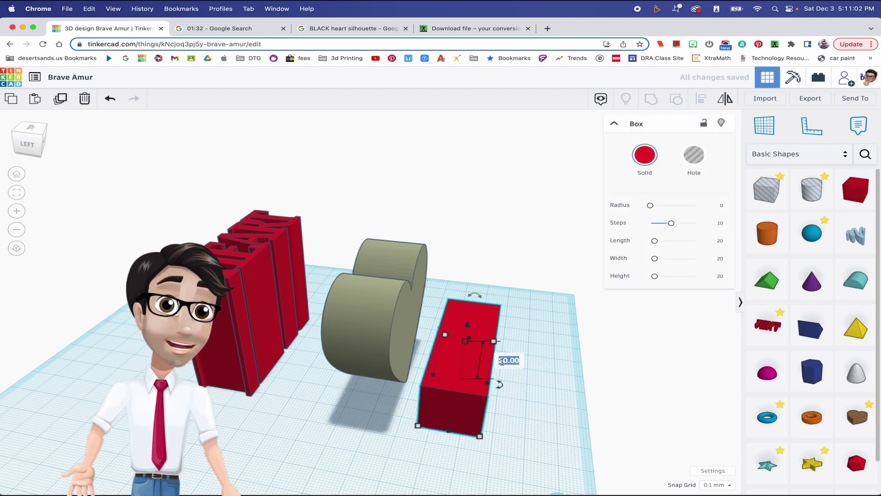
text(55)
key(Return)
Step: Turn the olive heart shape into a hole
right_drag(547, 349, 404, 322)
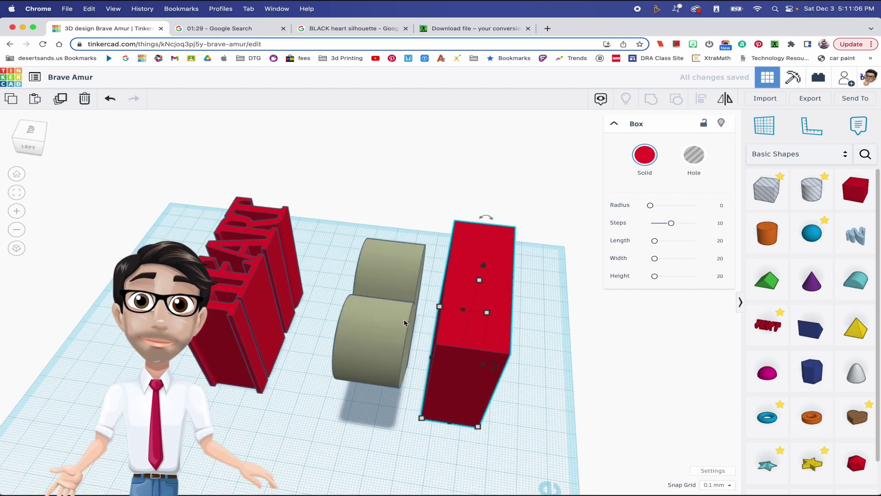
click(379, 306)
click(694, 154)
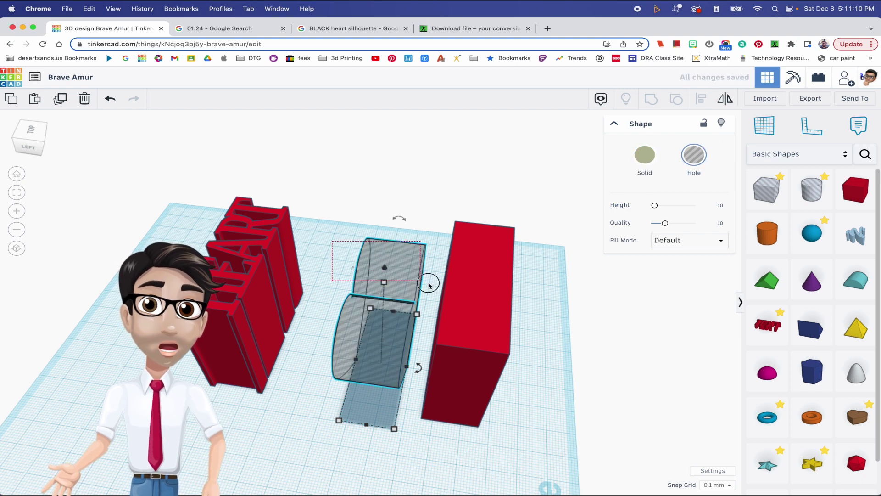
Step: Center-align the heart hole inside the red box
shift+click(487, 310)
key(l)
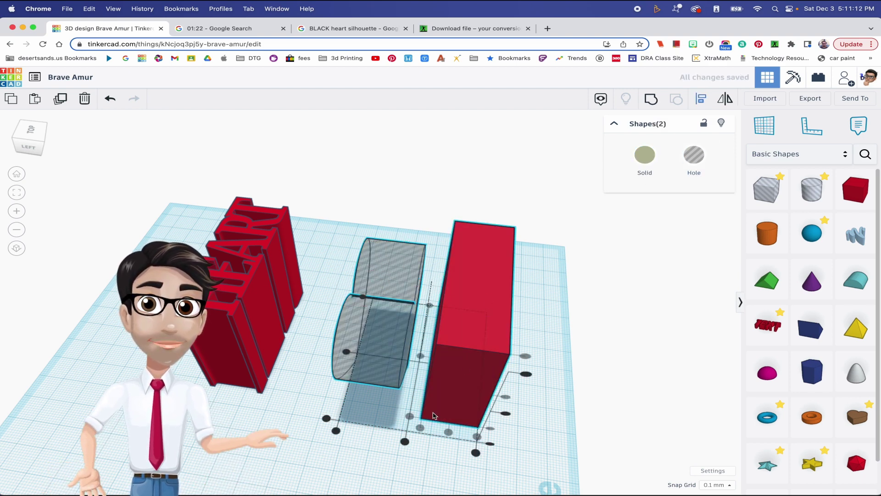
click(404, 441)
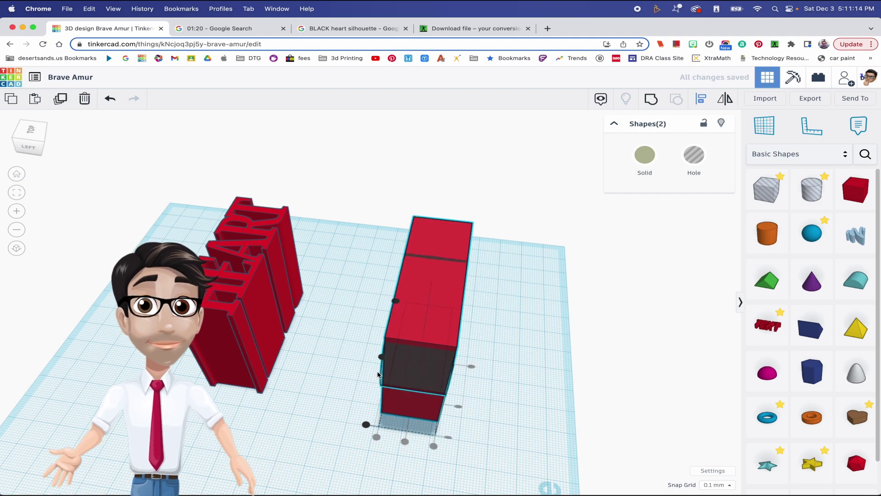
click(382, 356)
right_drag(502, 356, 500, 295)
click(501, 295)
Step: Group the box and heart hole into one heart-cutout block and make it a hole
click(411, 353)
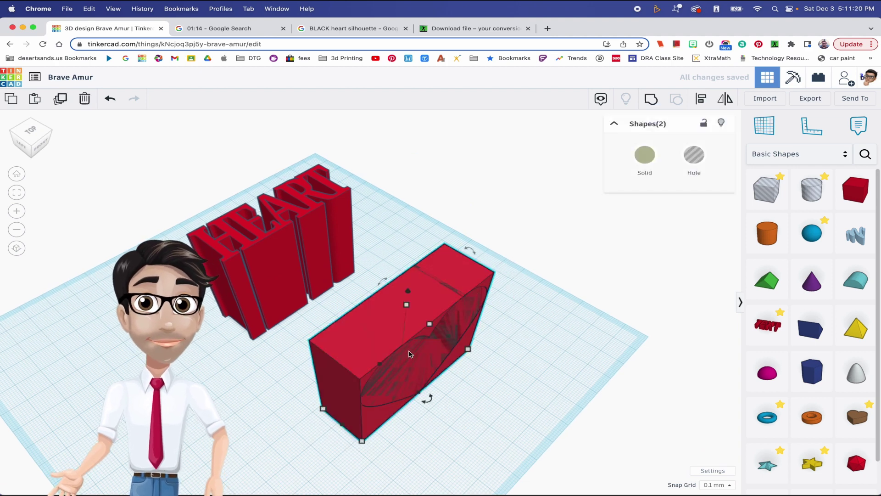
click(650, 102)
right_drag(490, 344, 373, 280)
right_drag(430, 320, 404, 347)
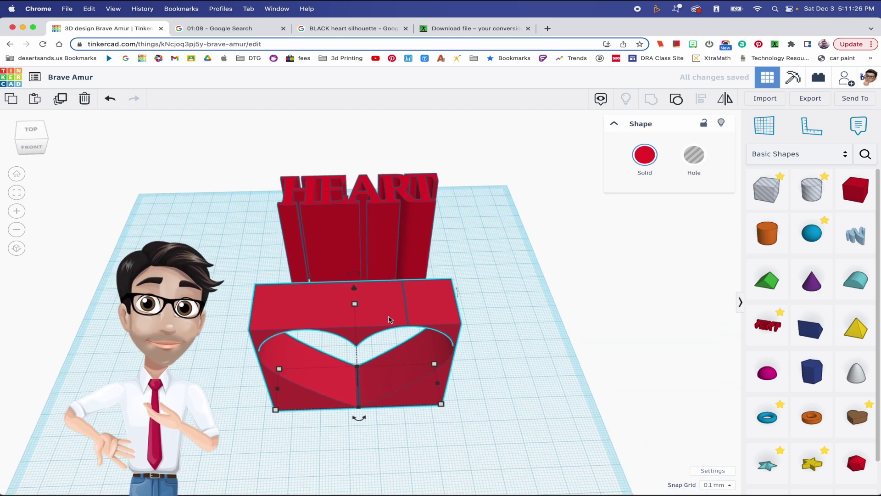
click(695, 155)
Step: Move the cutout hole over HEART and align them front-to-back and sideways
drag(368, 322, 376, 253)
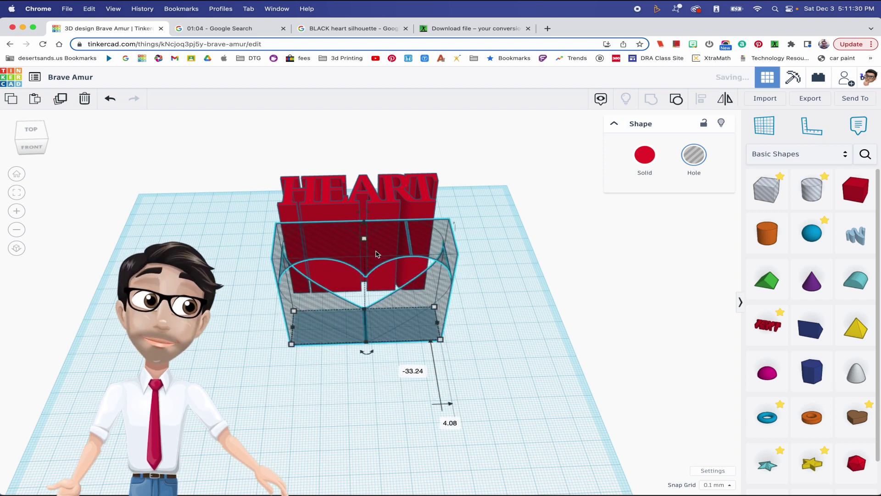
shift+click(367, 281)
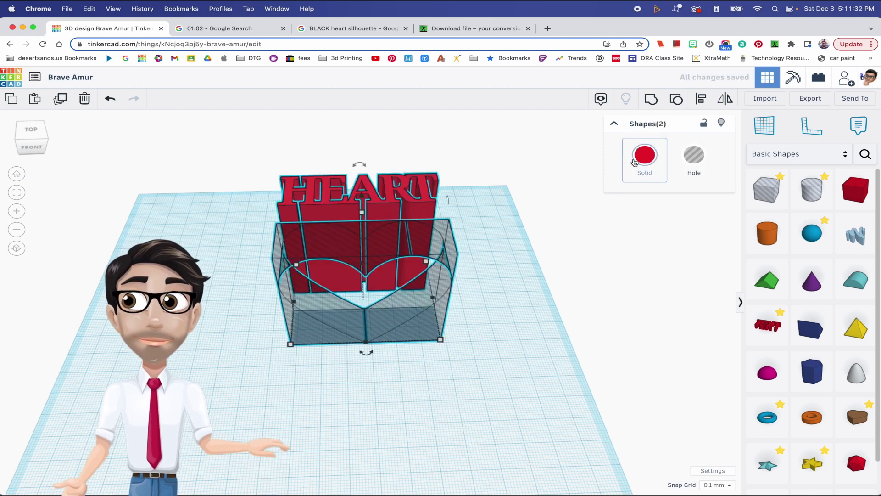
key(l)
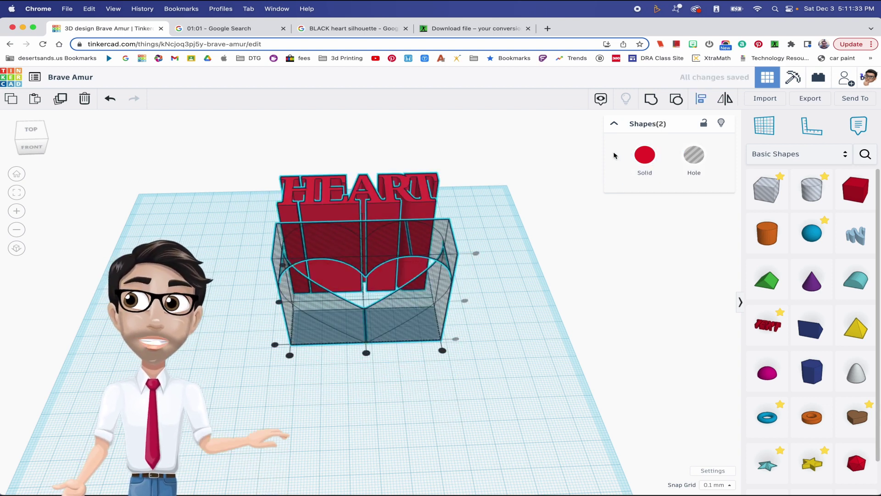
click(367, 353)
click(278, 302)
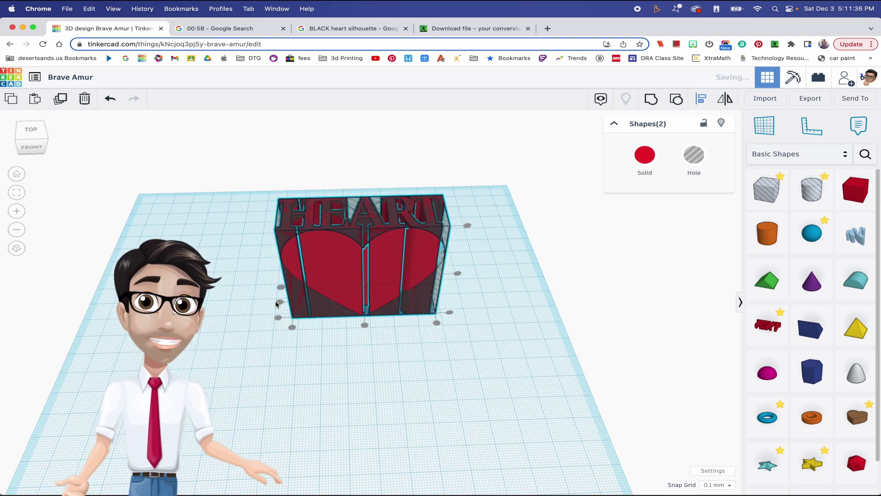
Step: Select the hole and HEART together and group them to trim HEART into a heart
click(262, 214)
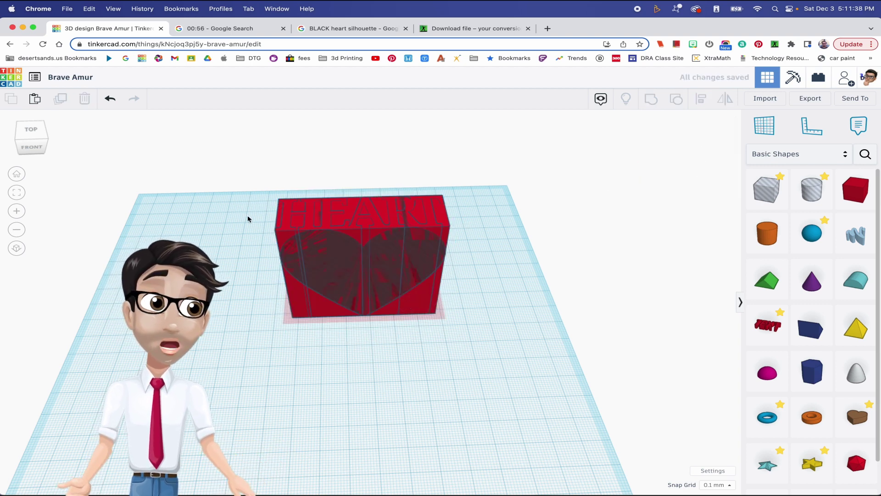
drag(242, 205, 450, 289)
click(650, 99)
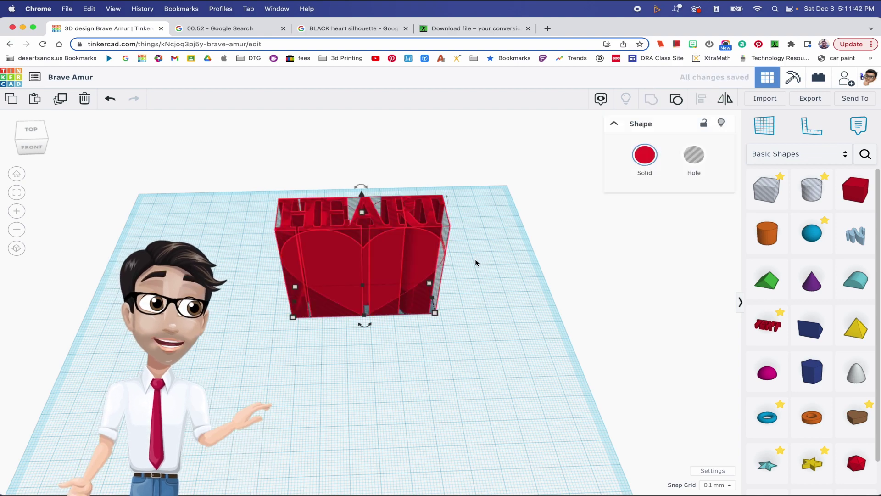
Step: Inspect the trimmed heart-shaped HEART from several angles and close the Google Search timer tab
right_drag(464, 240, 452, 210)
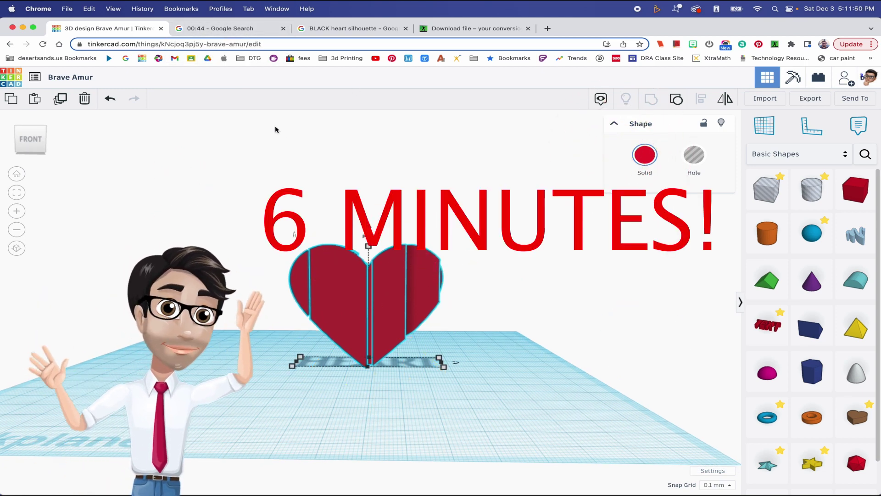
right_drag(293, 234, 392, 211)
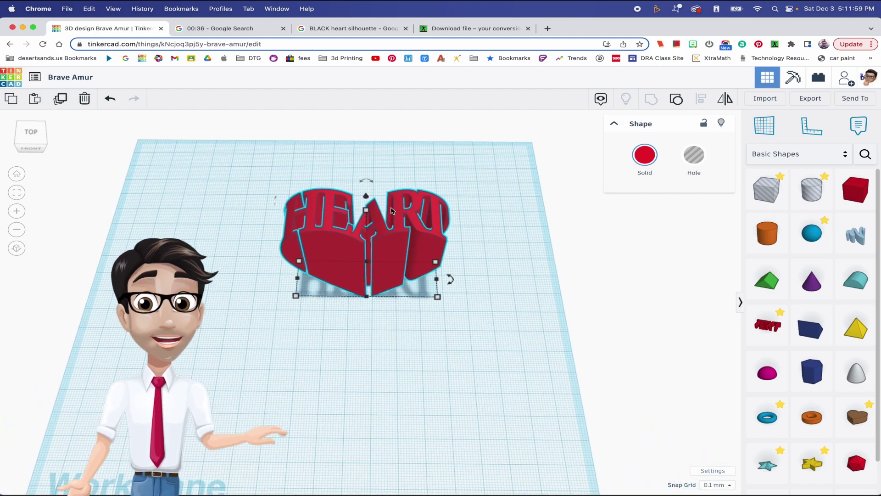
click(283, 29)
right_drag(373, 224, 366, 179)
right_drag(379, 285, 384, 275)
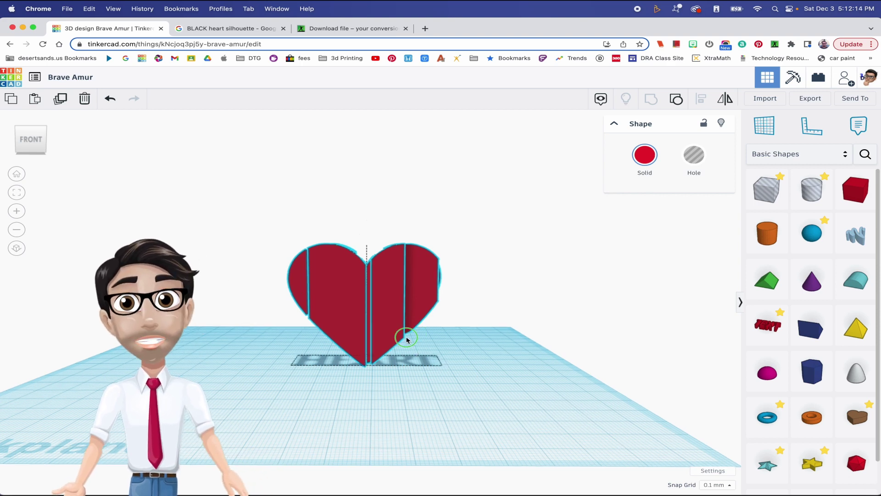
mouse_move(402, 338)
right_down()
mouse_move(299, 354)
mouse_move(405, 353)
right_up()
click(405, 352)
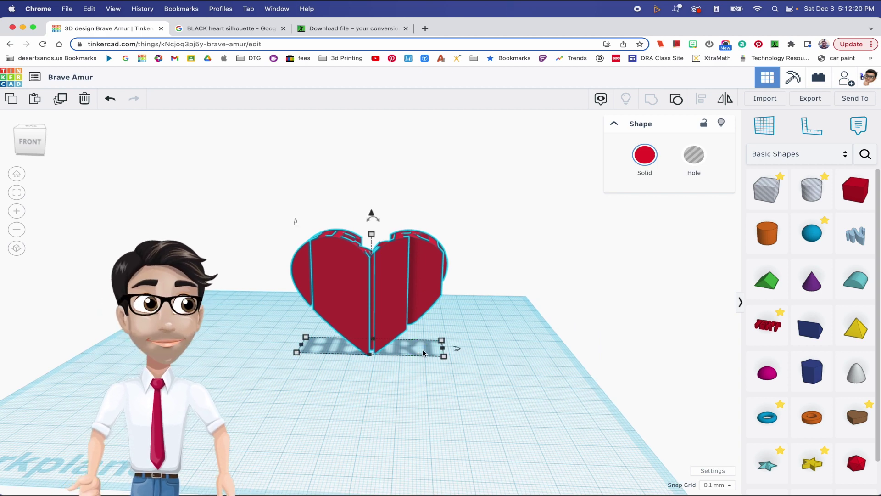
right_drag(374, 290, 378, 398)
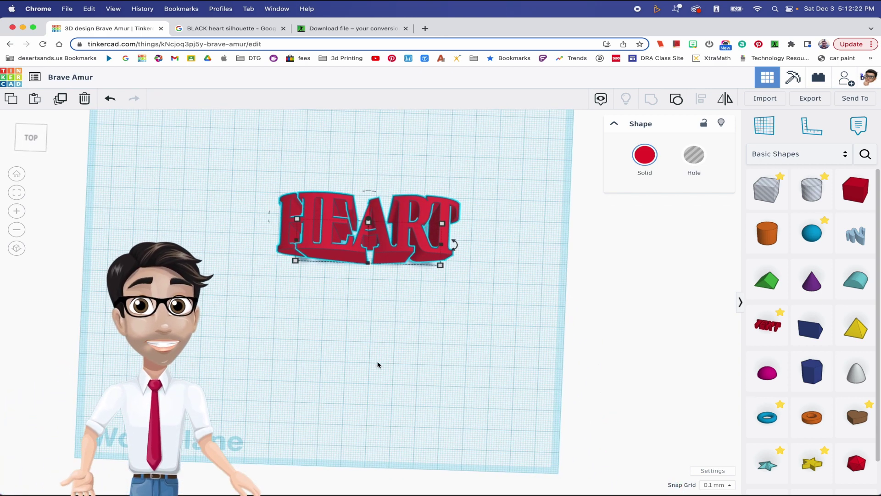
right_drag(379, 324, 380, 246)
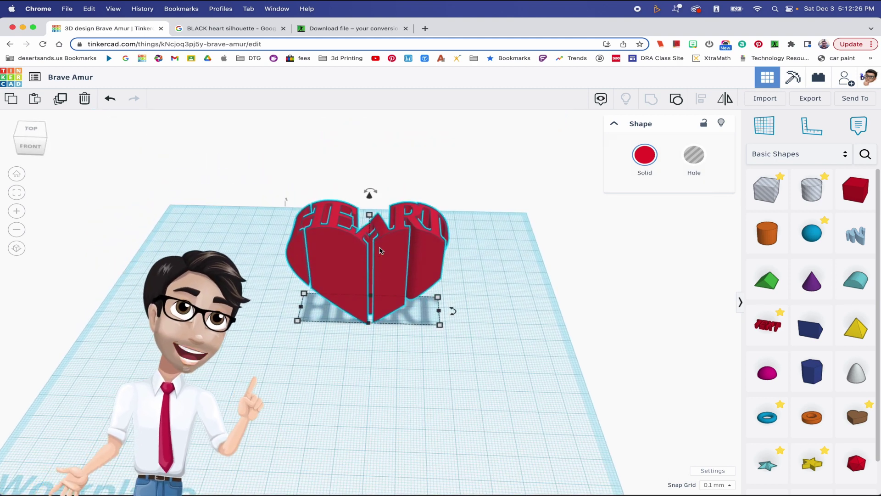
right_drag(365, 236, 370, 319)
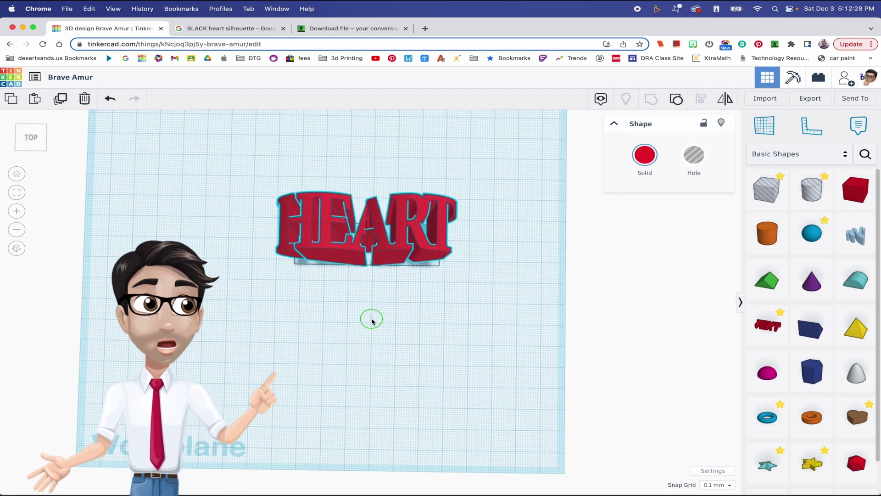
click(373, 290)
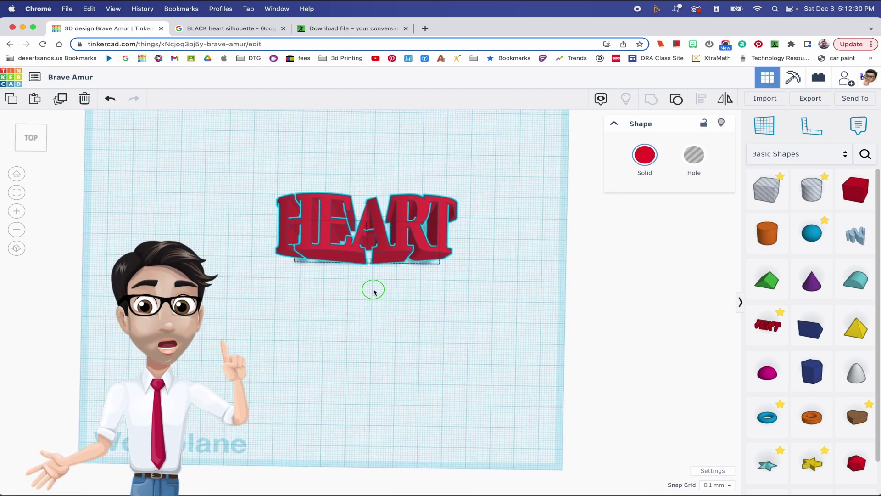
right_drag(382, 272, 376, 330)
mouse_move(390, 287)
right_down()
mouse_move(392, 188)
mouse_move(387, 330)
mouse_move(413, 289)
mouse_move(419, 251)
mouse_move(397, 235)
mouse_move(247, 220)
mouse_move(458, 407)
mouse_move(371, 282)
mouse_move(332, 277)
mouse_move(523, 301)
mouse_move(415, 276)
mouse_move(582, 328)
mouse_move(401, 285)
mouse_move(389, 238)
mouse_move(378, 295)
mouse_move(382, 285)
right_up()
click(382, 286)
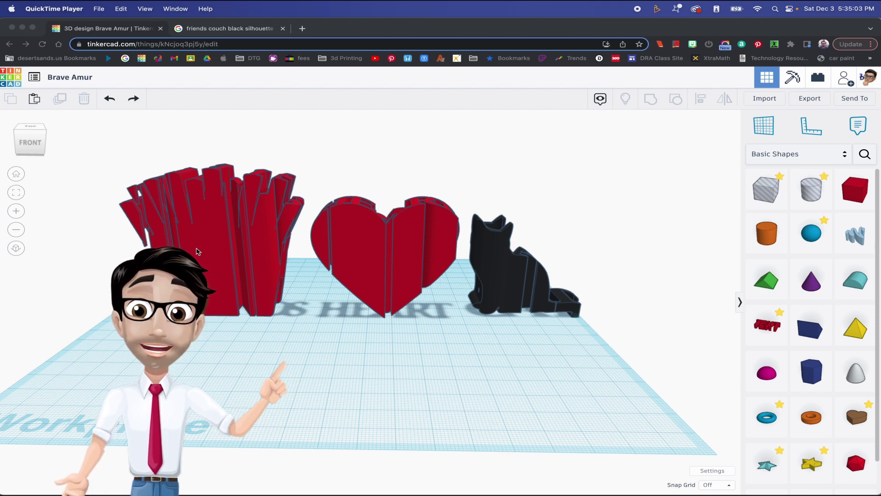
Step: Place the CAT model to the right of HEART
right_drag(424, 275, 424, 269)
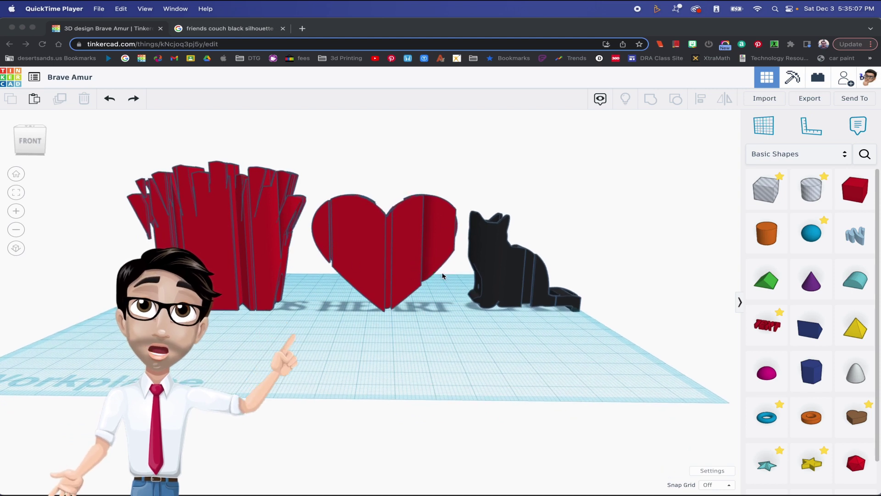
right_drag(531, 275, 521, 334)
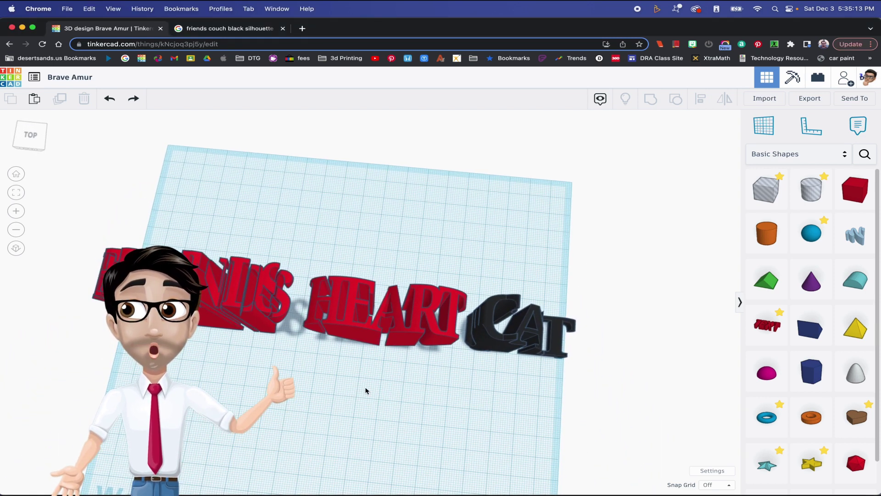
drag(518, 331, 363, 398)
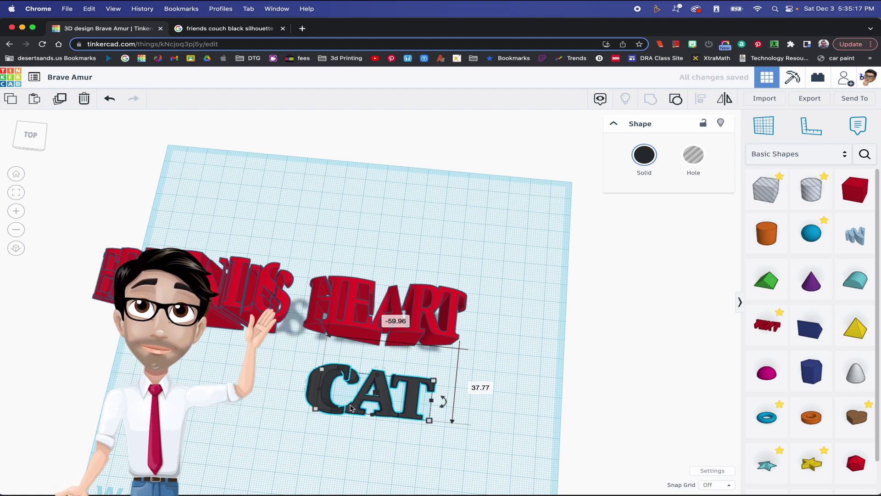
right_drag(387, 404, 405, 379)
drag(405, 379, 551, 305)
right_drag(551, 305, 337, 293)
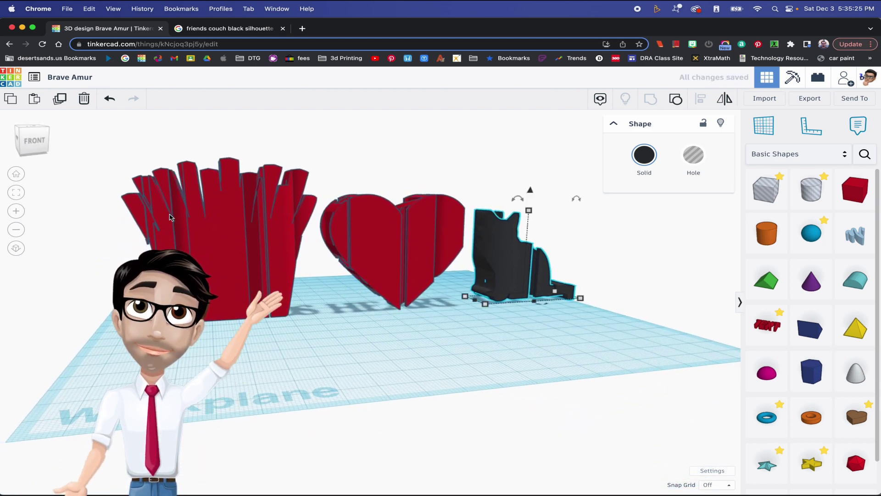
Step: Move the FRIENDS text beside HEART to complete the row
right_drag(294, 212, 228, 309)
drag(228, 308, 443, 424)
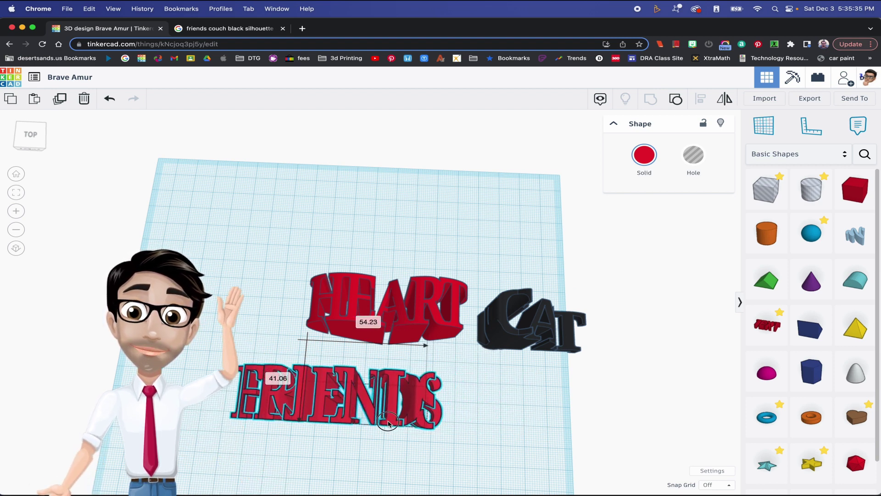
drag(352, 419, 234, 307)
right_drag(441, 388, 433, 324)
click(435, 322)
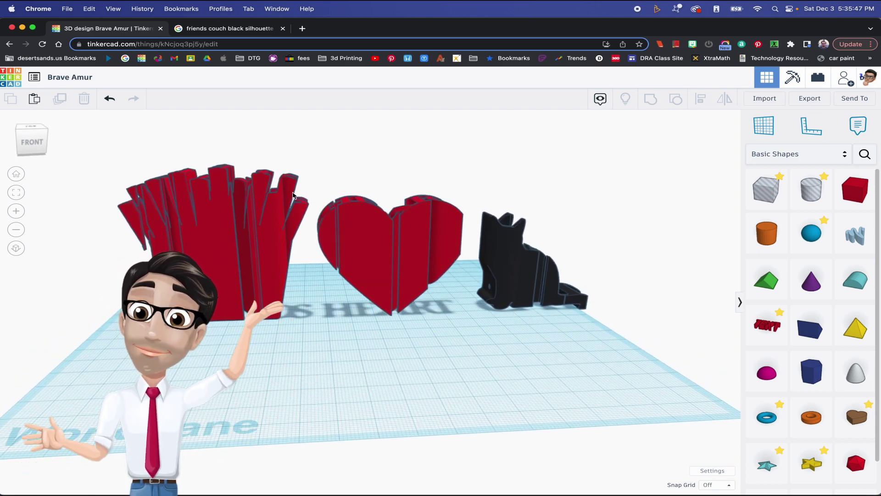
Step: Check the row from above and the front, and close the friends couch silhouette search
mouse_move(275, 303)
right_down()
mouse_move(286, 285)
mouse_move(289, 293)
right_up()
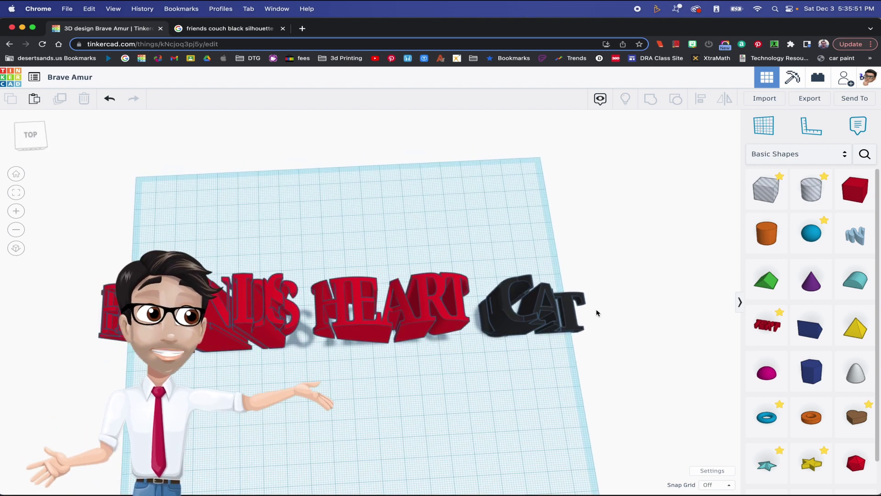
right_drag(386, 345, 273, 296)
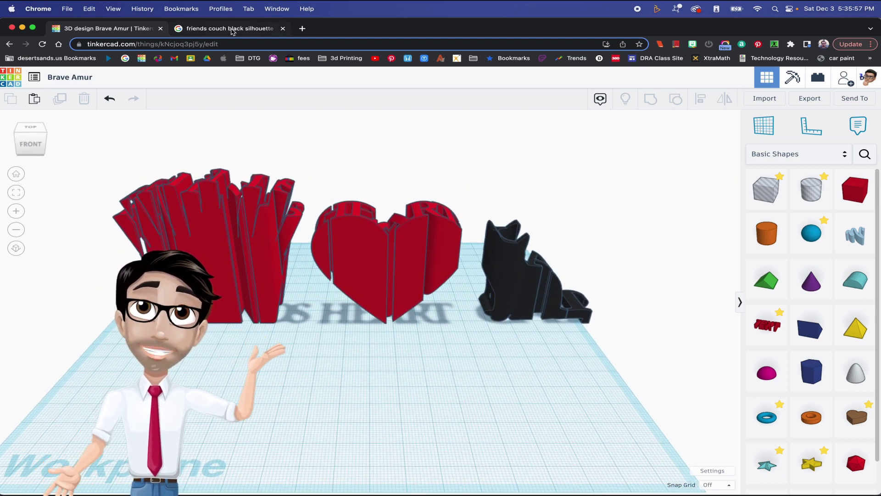
click(283, 29)
Step: Search Google Images for 'friends black silhouette' in a new browser tab
click(180, 28)
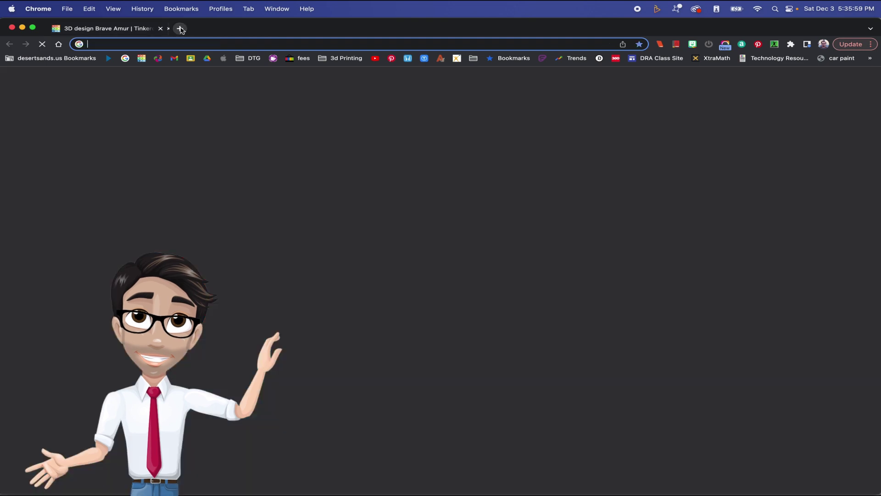
click(186, 43)
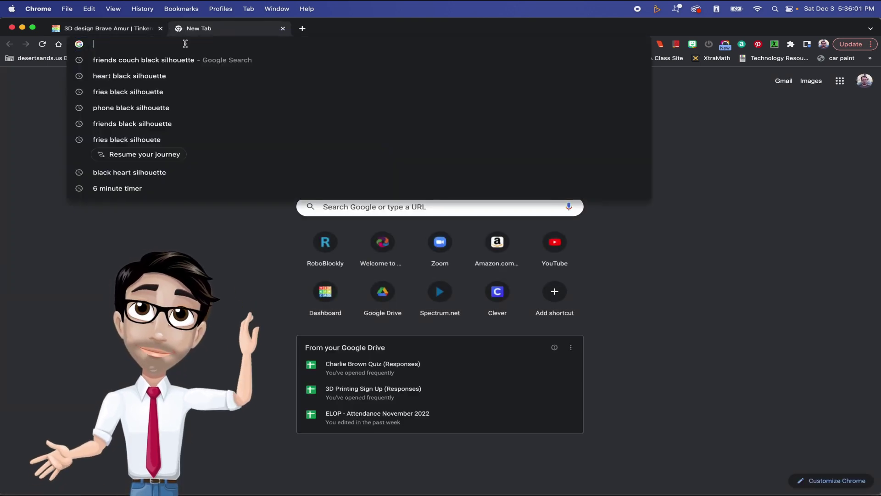
text(fries)
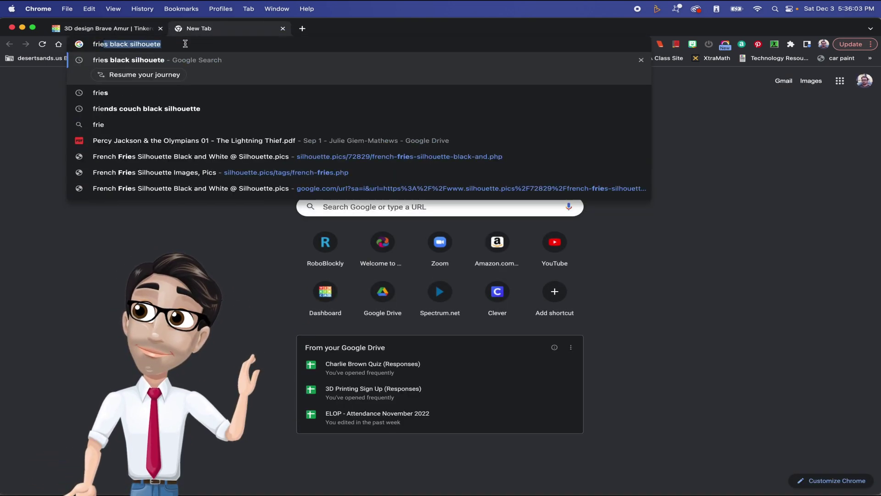
text(nds black s)
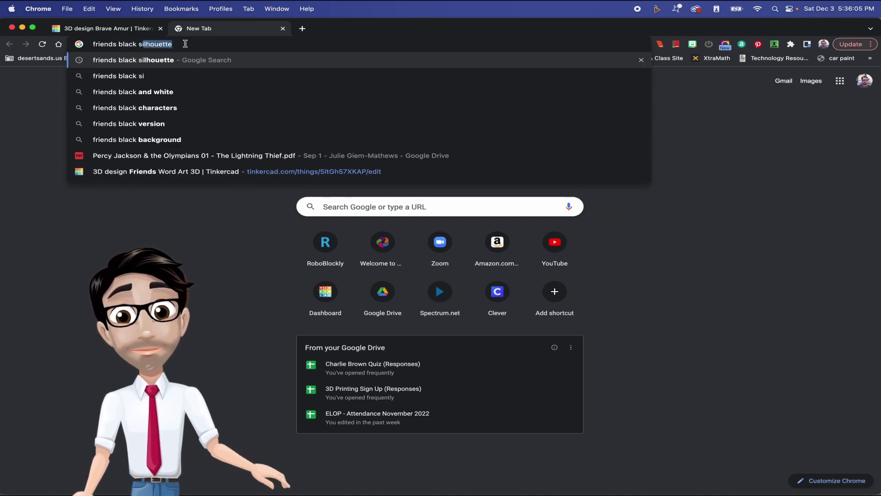
text(ilhouette)
key(Return)
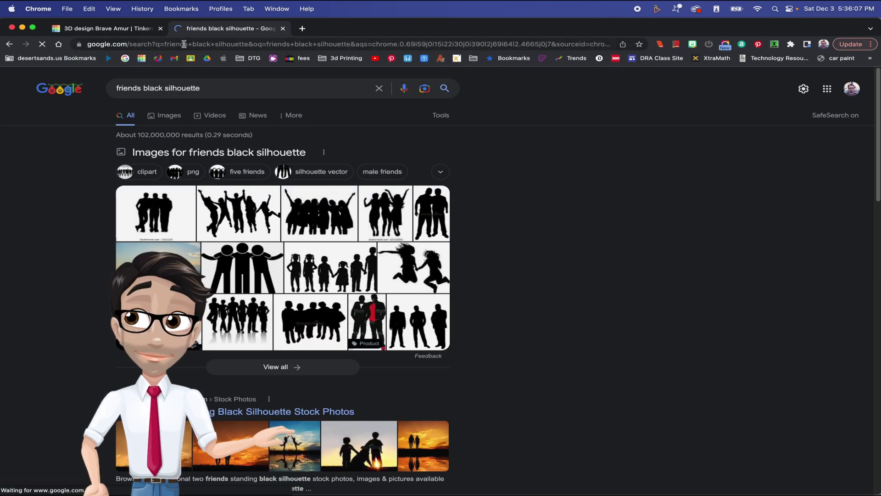
click(171, 116)
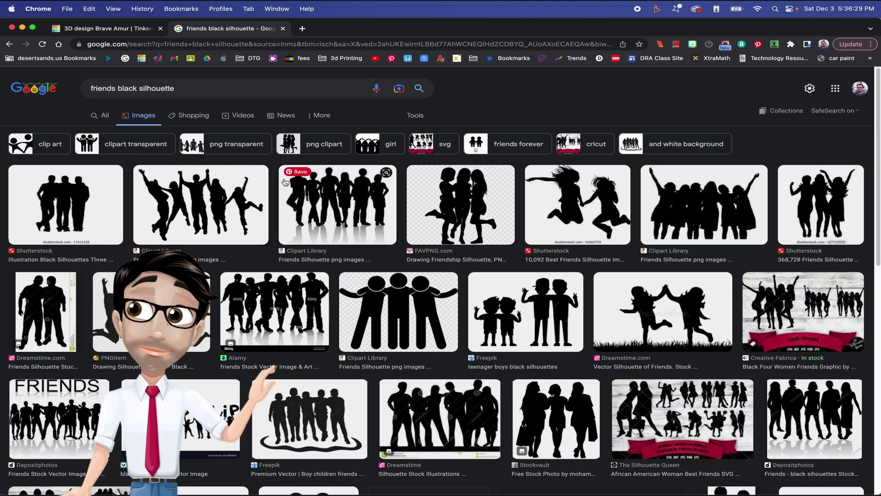
Step: Change the query to 'shopping bag black silhouette', then highlight 'shopping bag' for replacing
drag(117, 89, 88, 91)
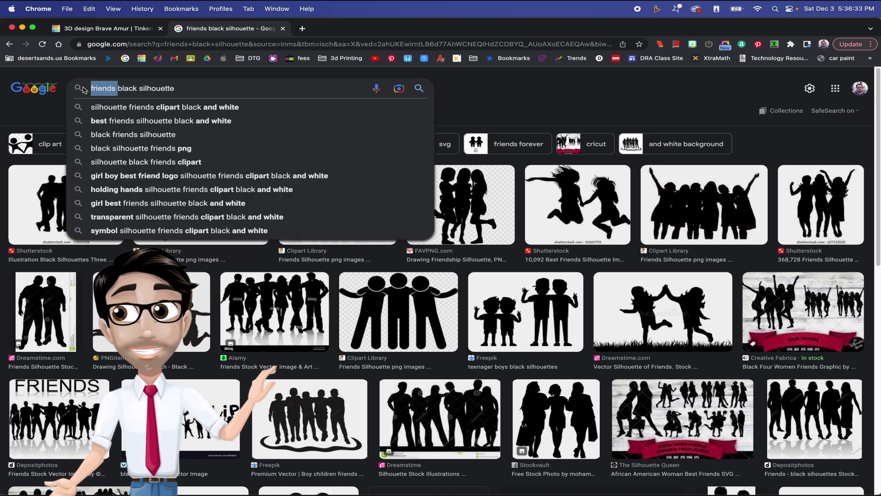
key(BackSpace)
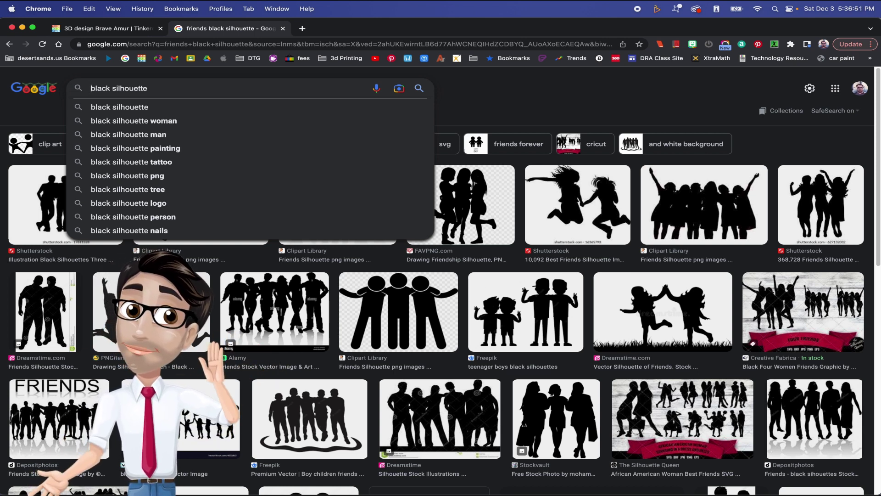
text(shopping )
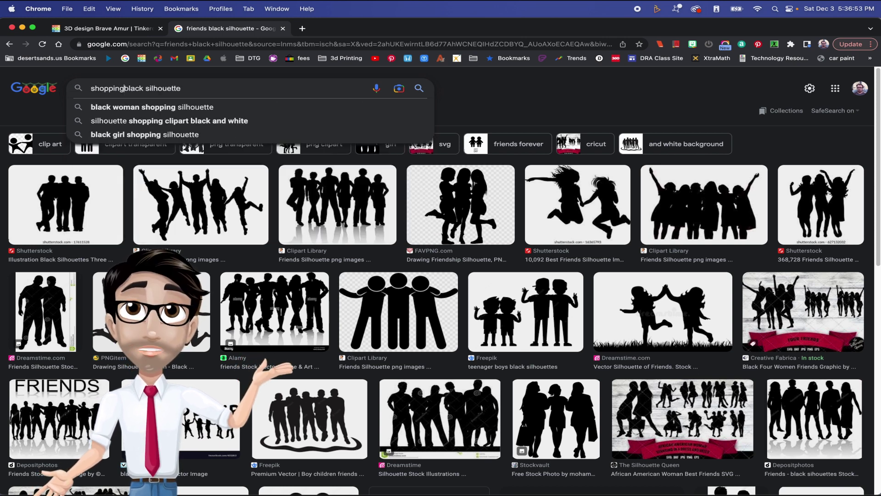
text(ba)
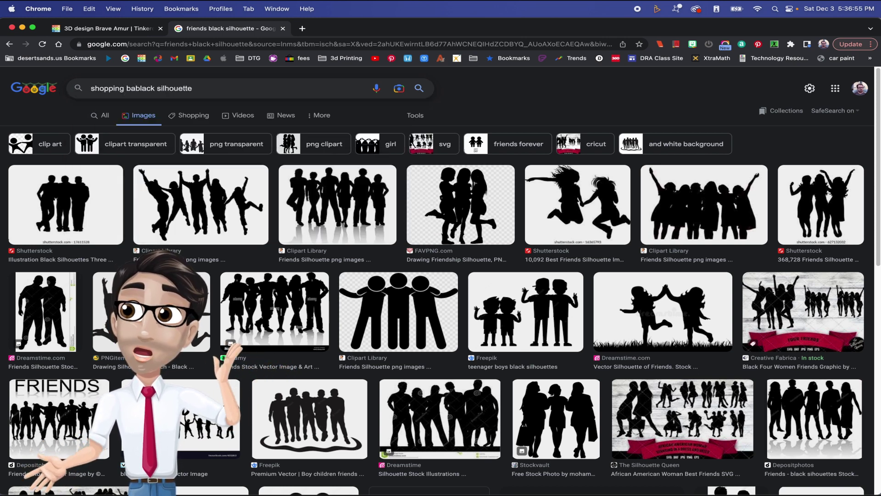
text(g)
key(Return)
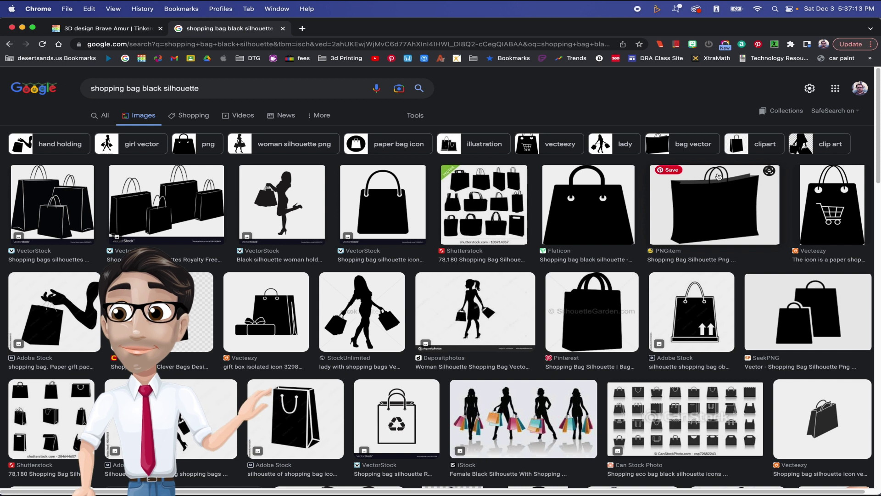
click(131, 88)
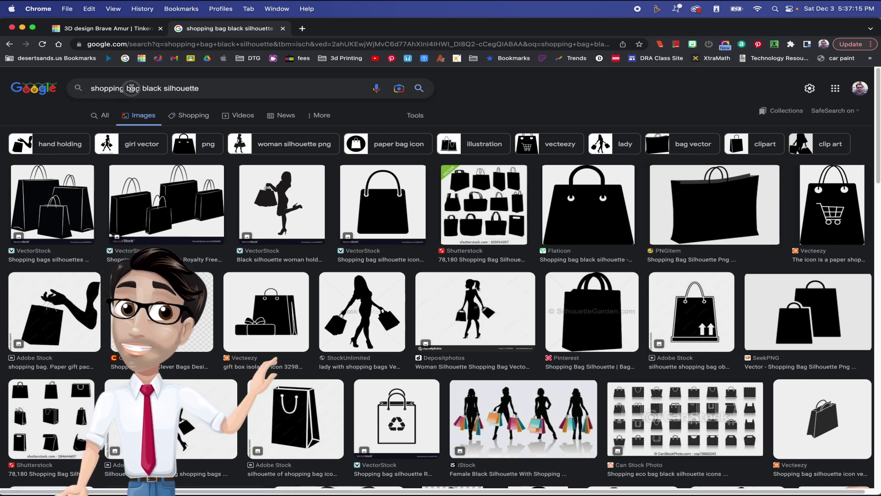
drag(139, 88, 88, 91)
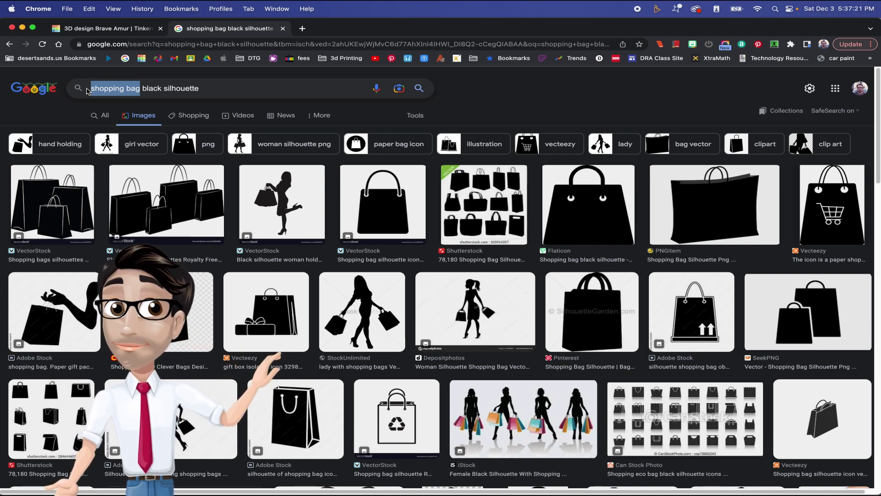
Step: Search images for 'fries black silhouette', then return to the Tinkercad design
text(fries)
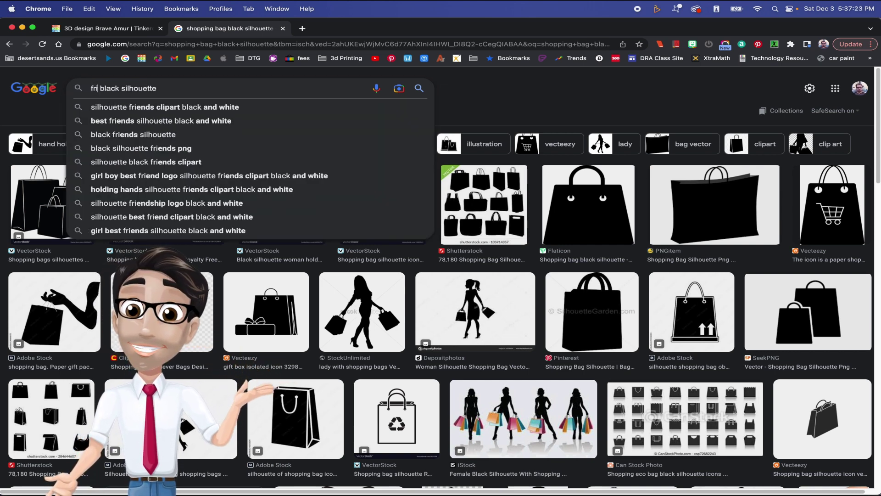
key(Return)
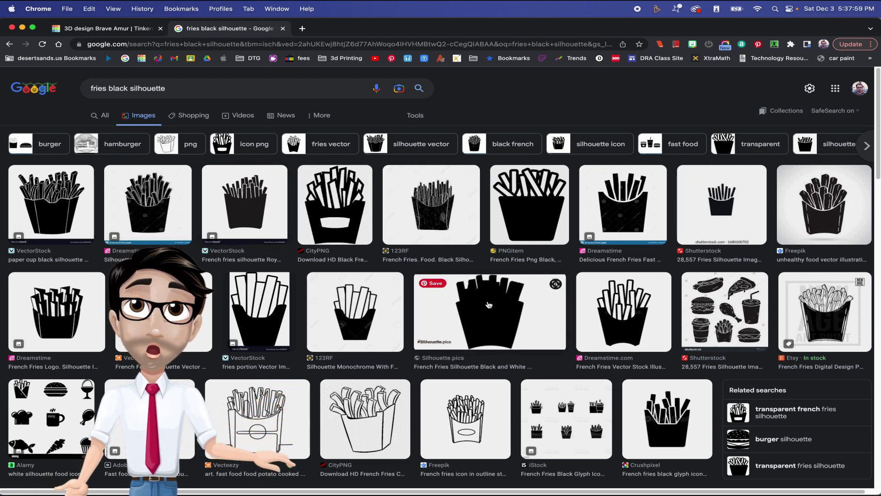
click(113, 30)
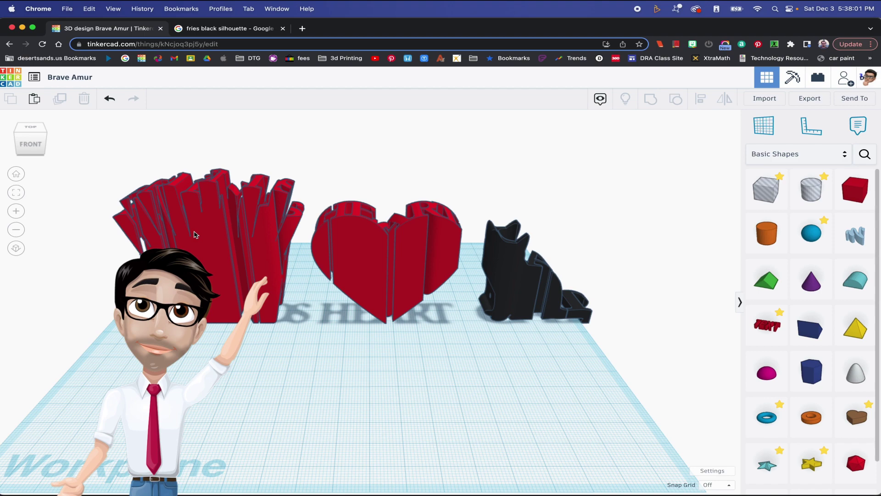
Step: Centre the view on the black cat model, then go back to the fries silhouette results
scroll(239, 234, up, 5)
scroll(239, 232, down, 2)
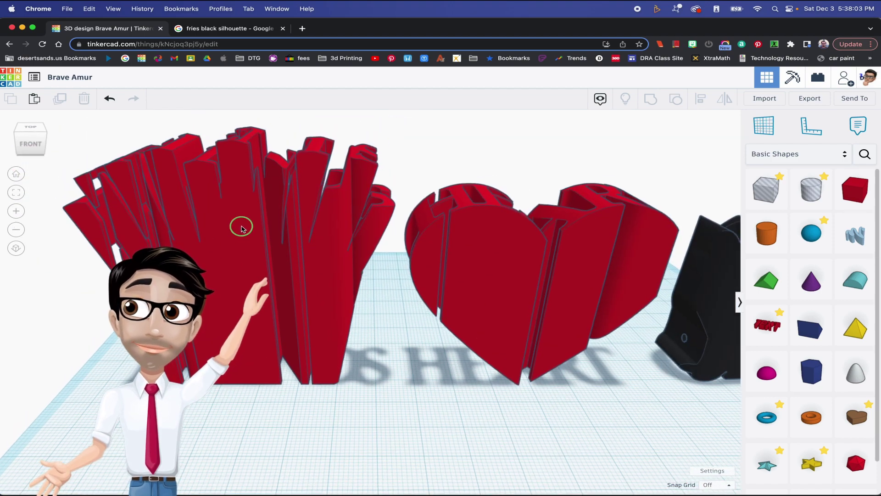
right_drag(241, 228, 260, 217)
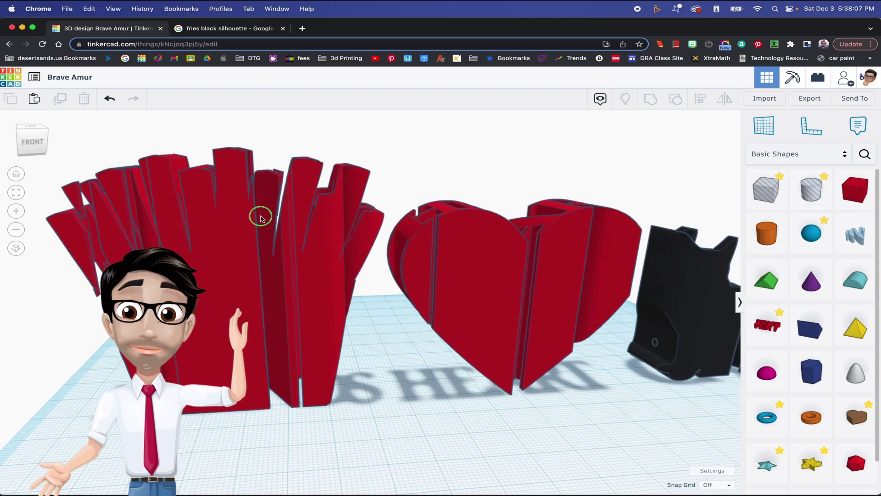
scroll(270, 218, down, 2)
click(652, 287)
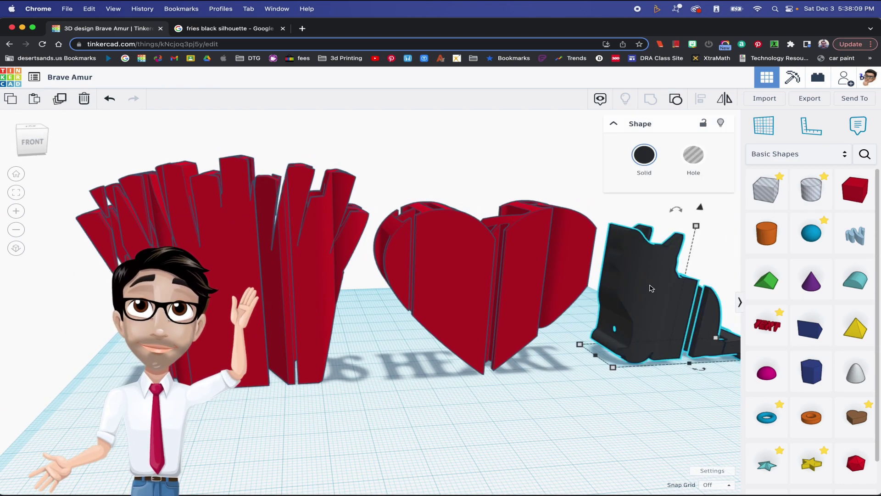
key(f)
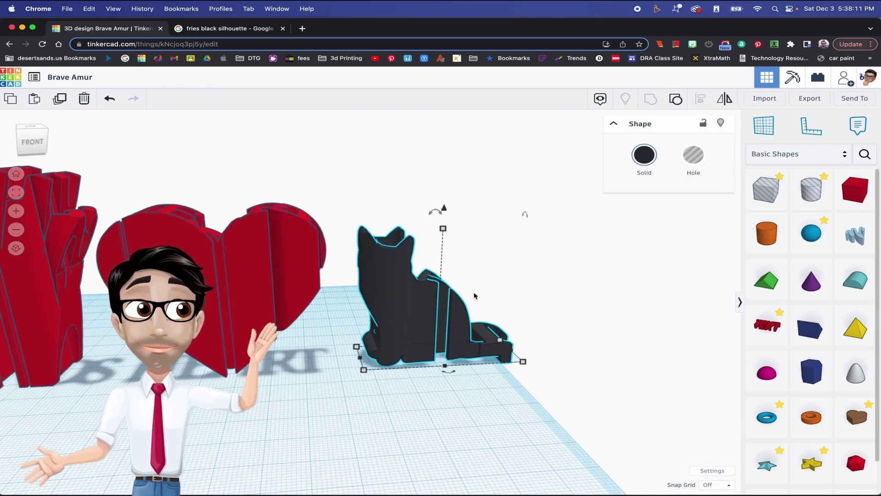
middle_drag(473, 291, 439, 294)
click(220, 29)
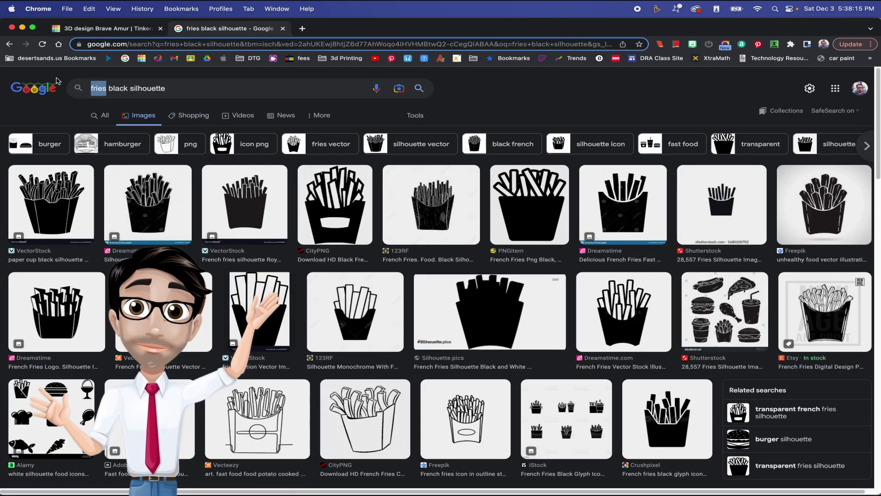
Step: Change the Google image search from fries to 'cat black silhouette'
text(ct)
key(BackSpace)
text(at)
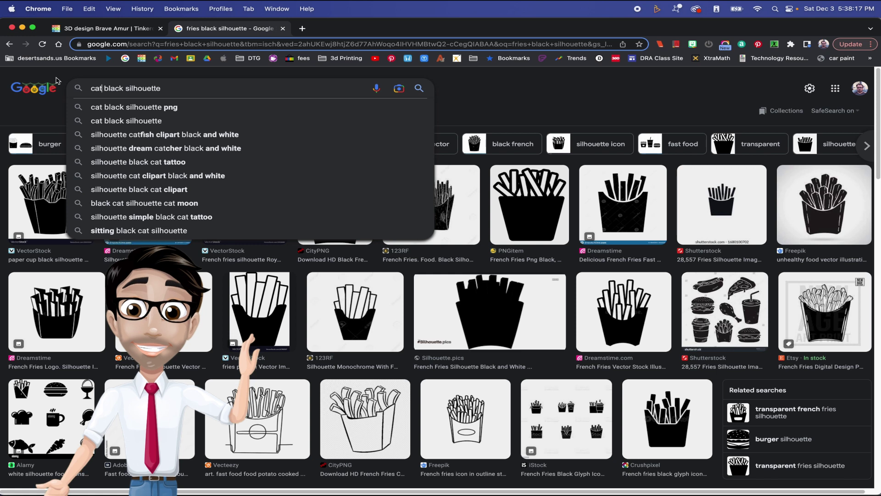
key(Return)
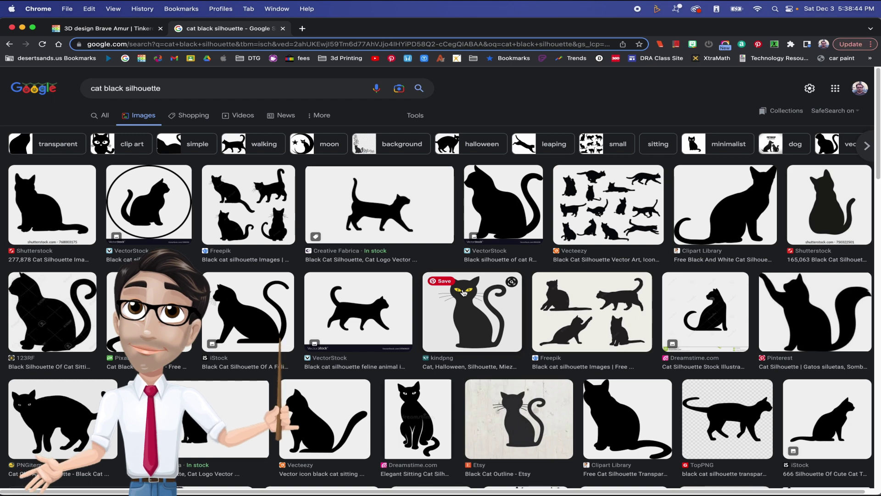
Step: Browse the cat silhouette images, return to the top and close the search tab
scroll(530, 312, down, 2)
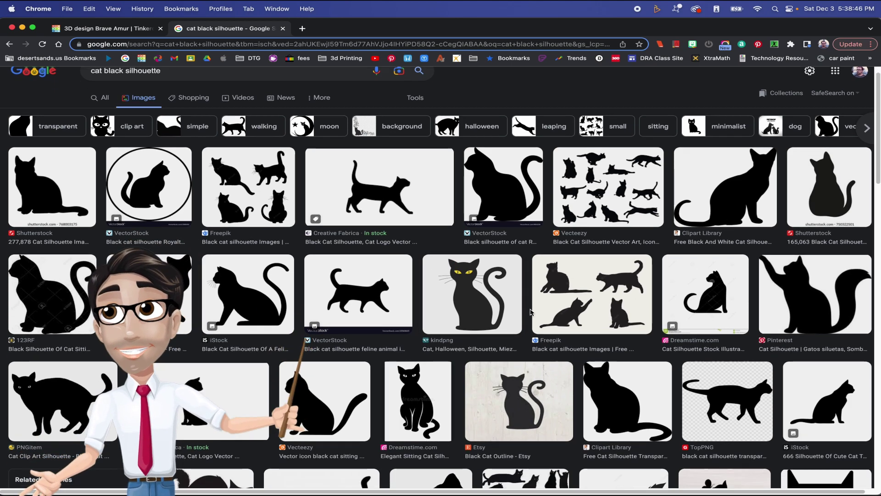
scroll(531, 312, down, 5)
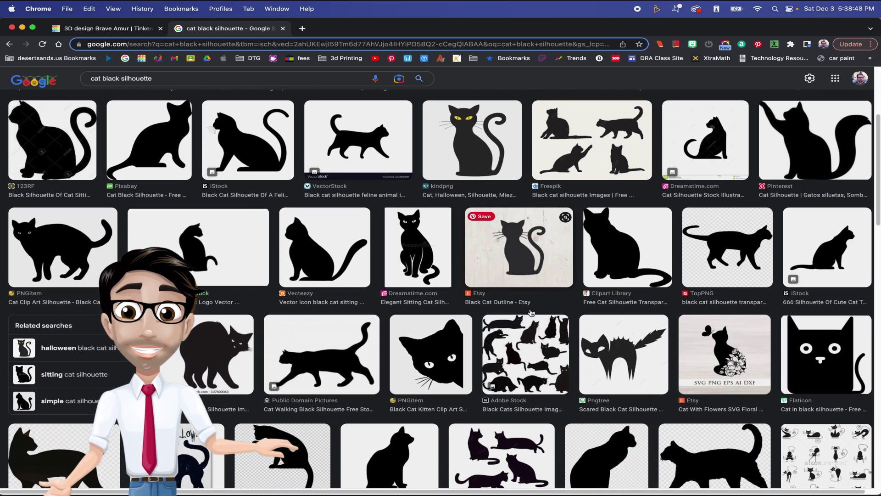
scroll(535, 313, down, 3)
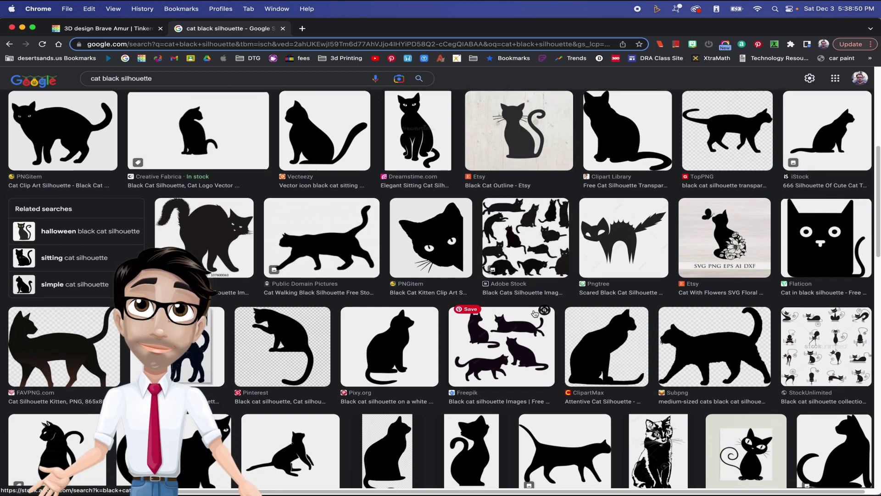
scroll(534, 313, down, 1)
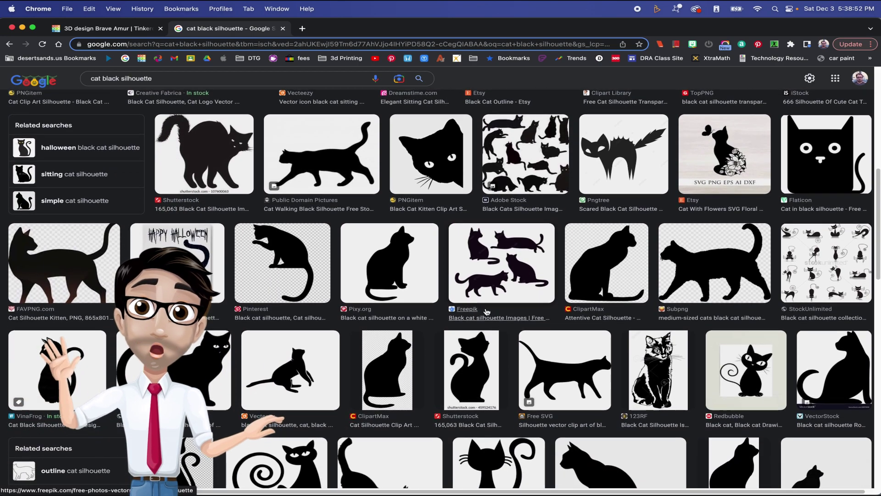
scroll(505, 312, up, 6)
scroll(486, 312, up, 4)
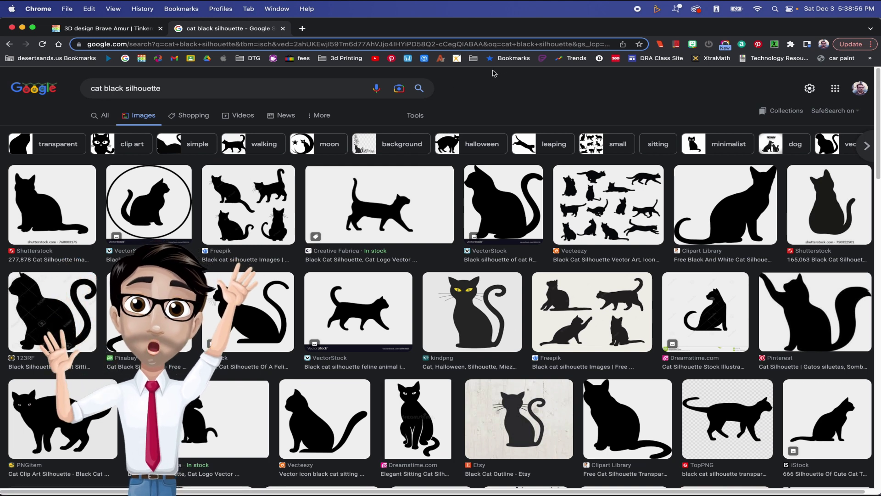
click(283, 28)
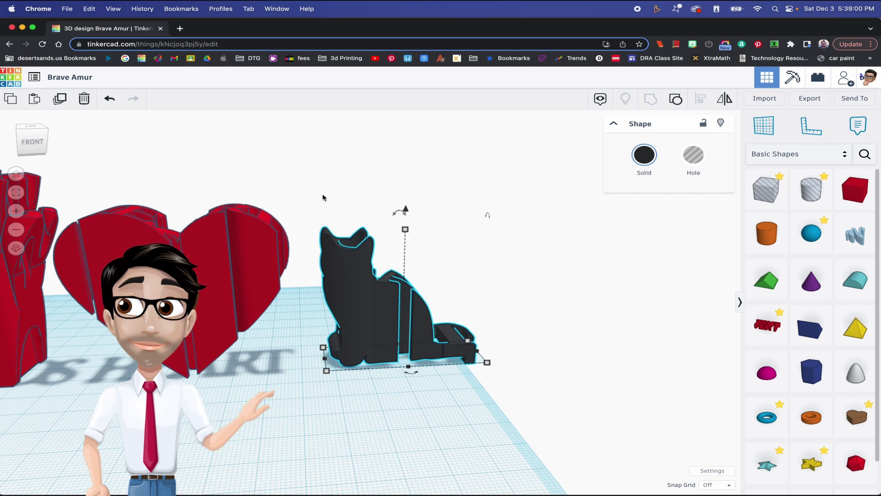
Step: Orbit, tilt and pan the Tinkercad view around the red words, heart and cat
scroll(317, 204, down, 3)
mouse_move(331, 196)
right_down()
mouse_move(315, 200)
mouse_move(328, 203)
right_up()
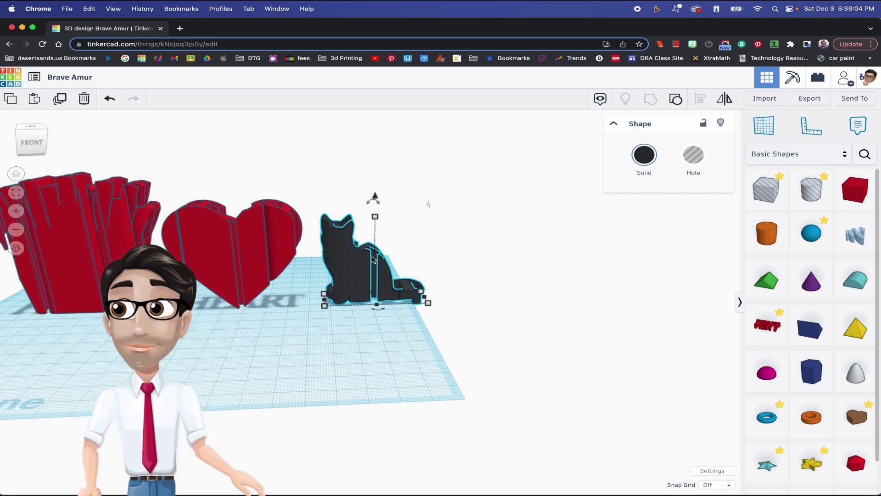
mouse_move(324, 296)
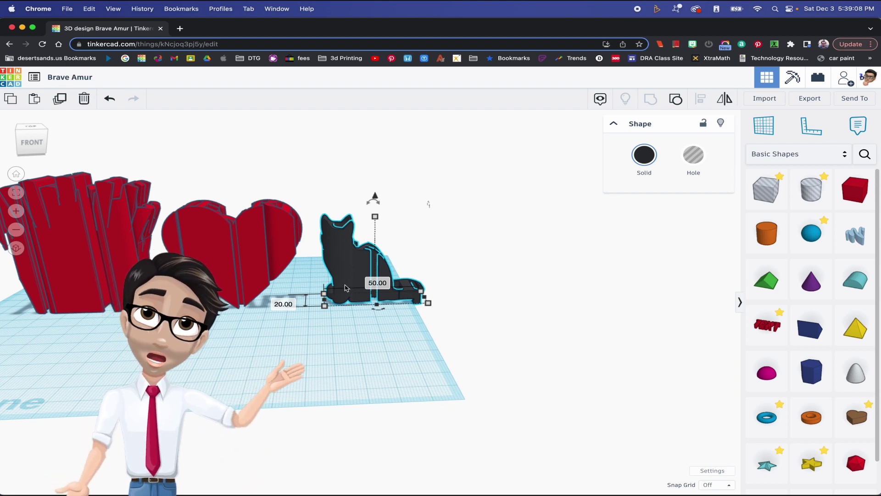
right_drag(393, 281, 383, 285)
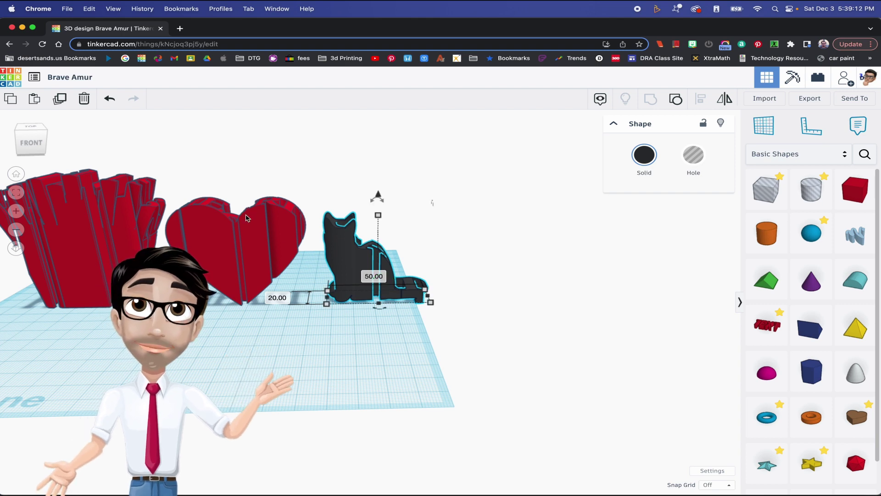
right_drag(247, 218, 225, 264)
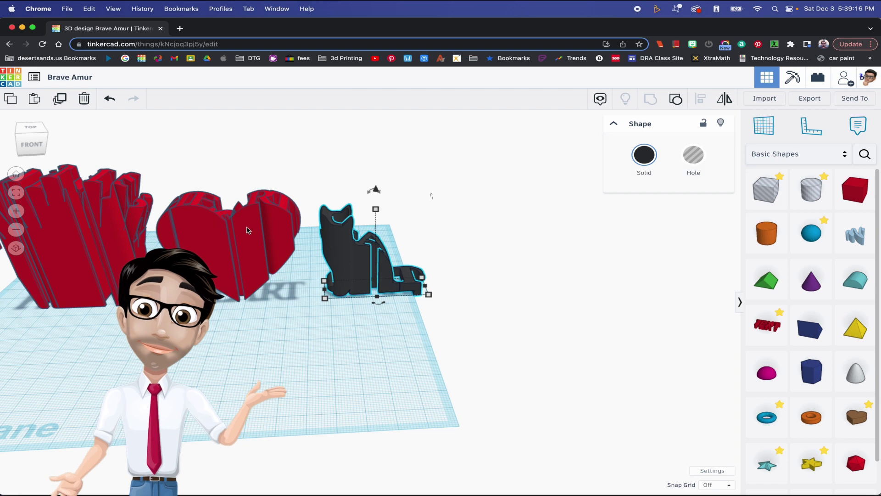
right_drag(246, 230, 160, 228)
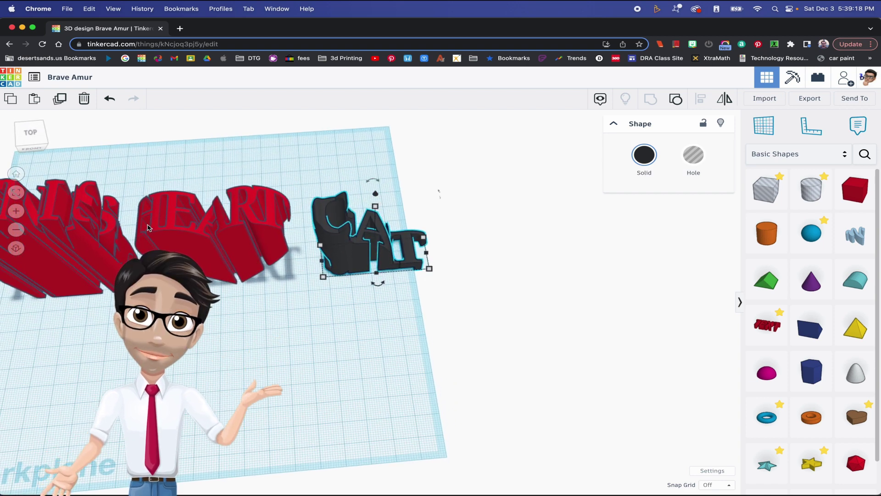
right_drag(220, 228, 236, 251)
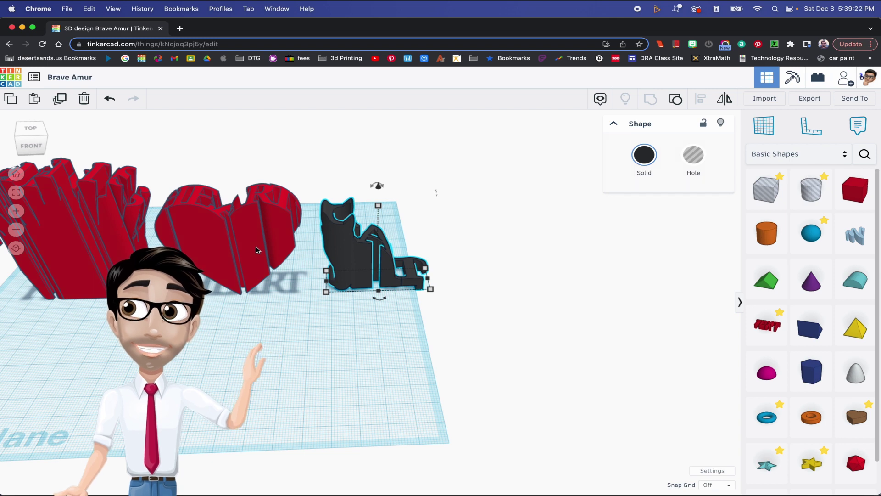
middle_drag(236, 268, 317, 271)
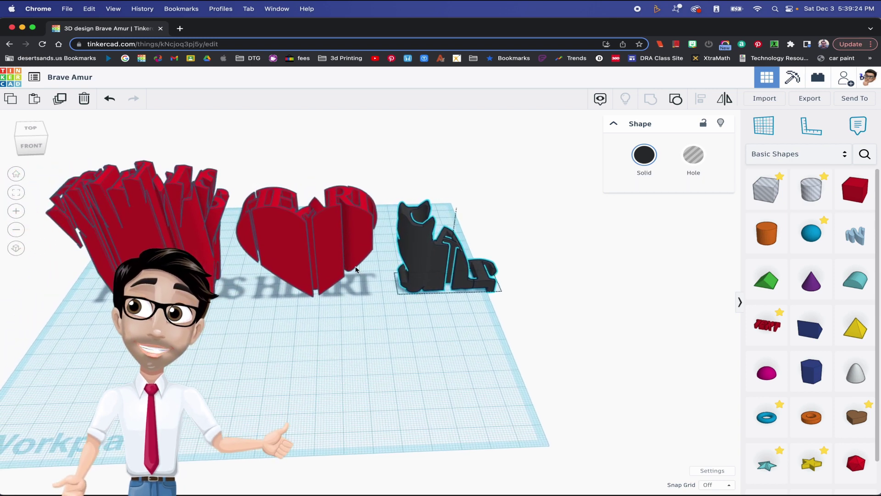
Step: Deselect the cat, select the heart, then clear the selection and view from above
click(330, 308)
click(316, 254)
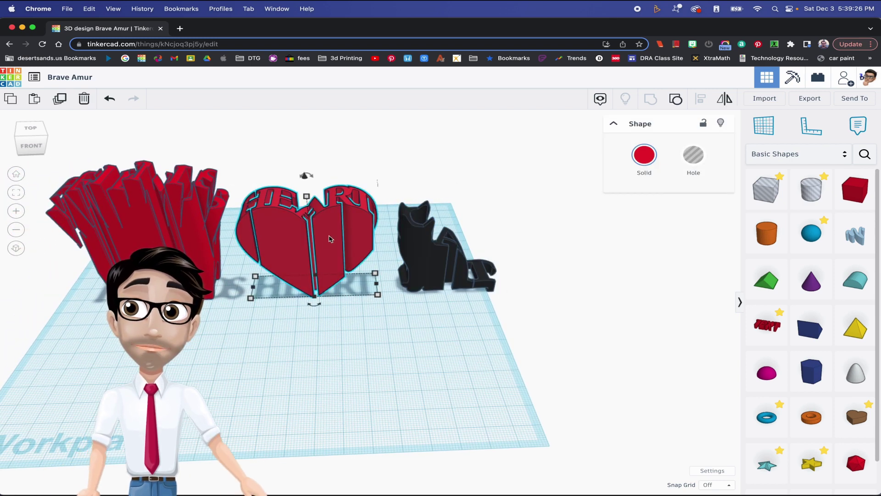
scroll(328, 308, up, 2)
click(336, 311)
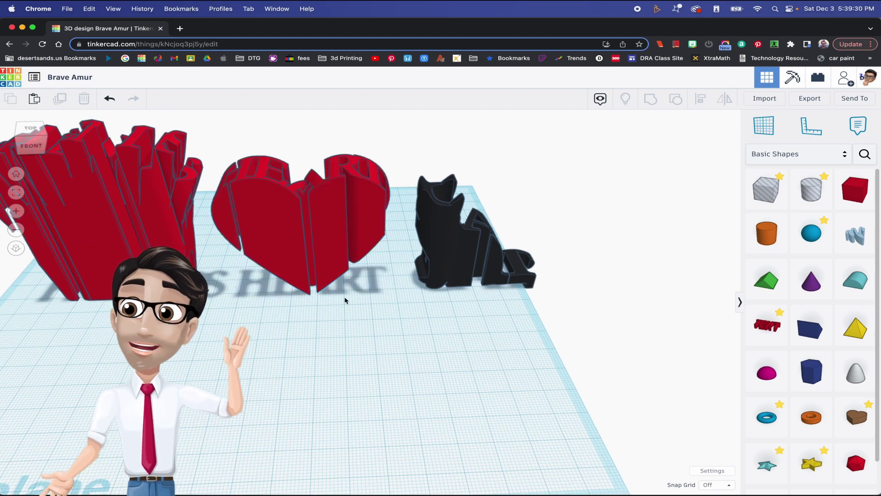
right_drag(344, 298, 337, 262)
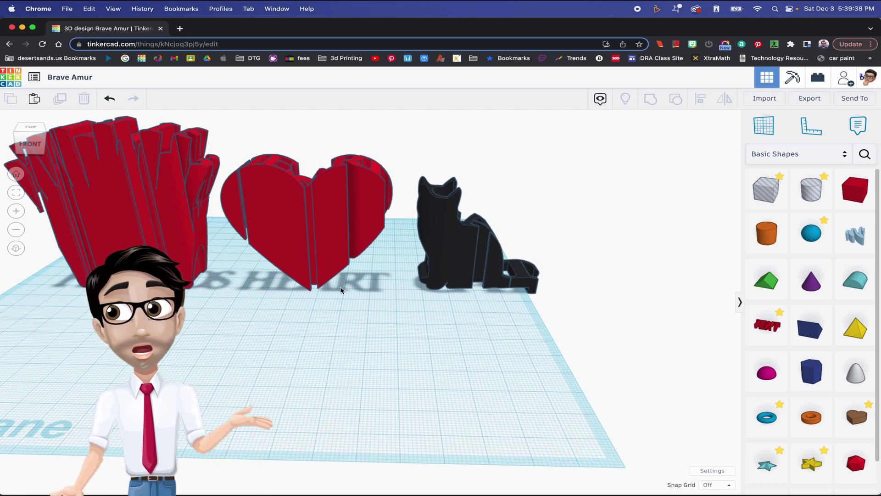
Step: Add a box sized 2 mm tall and 60 mm long, and slide it under the heart
drag(849, 189, 138, 363)
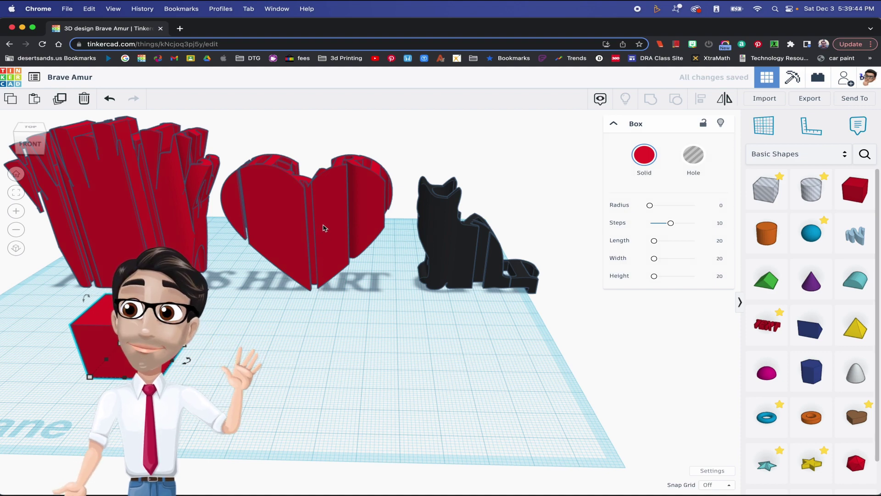
mouse_move(324, 228)
right_down()
mouse_move(328, 320)
mouse_move(331, 230)
right_up()
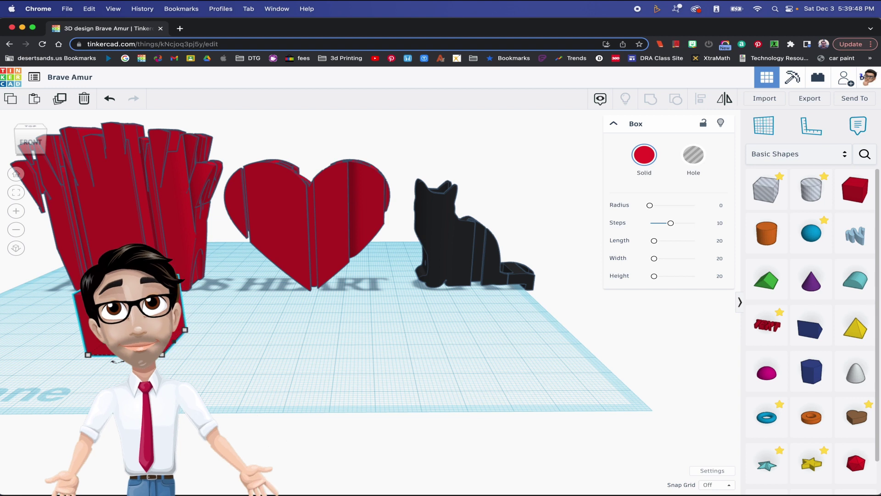
mouse_move(185, 329)
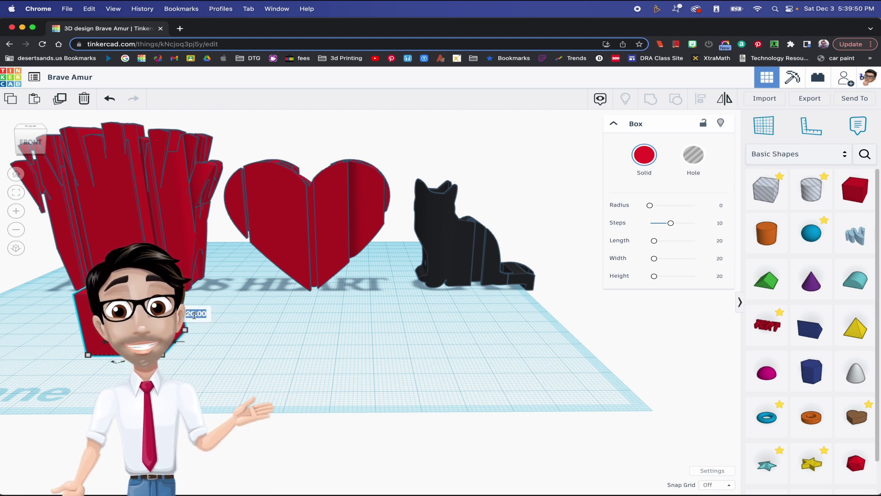
key(Return)
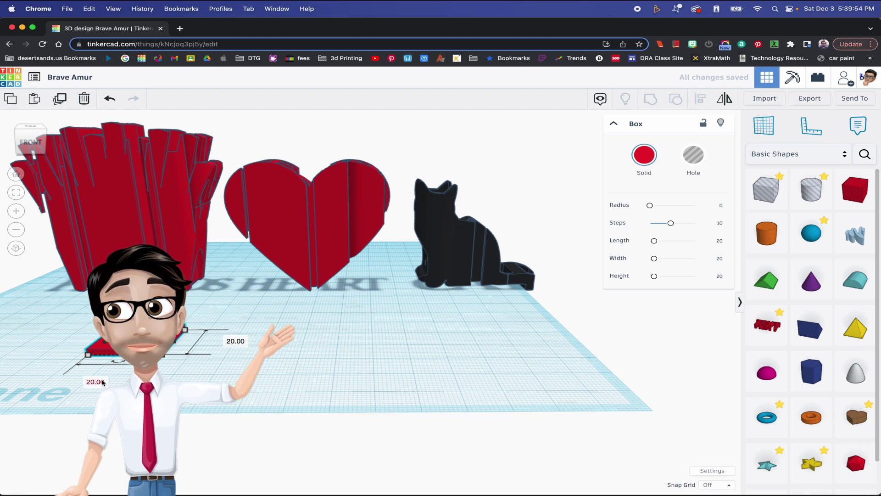
key(Return)
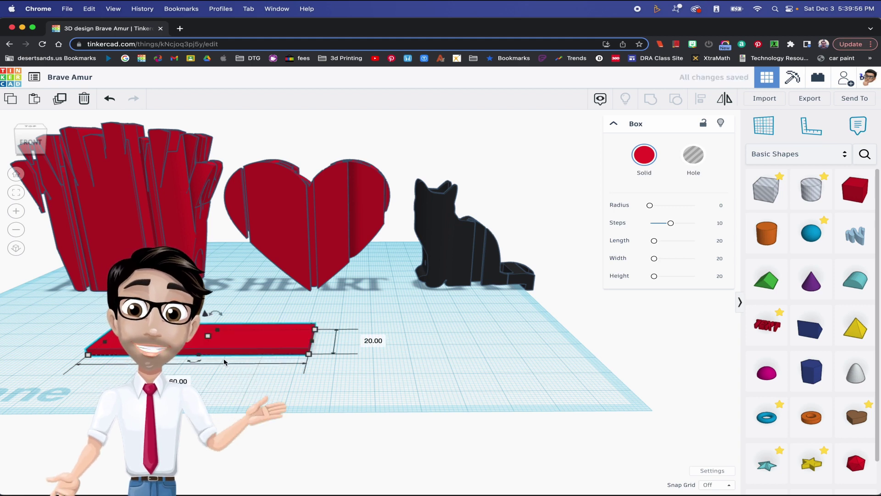
drag(224, 362, 321, 298)
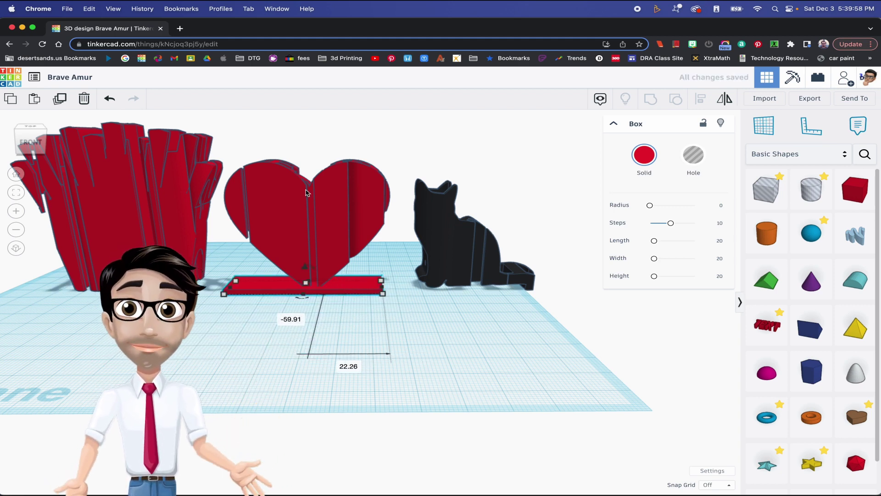
Step: Select the heart and flat base together and centre them on each other
shift+click(310, 216)
click(306, 318)
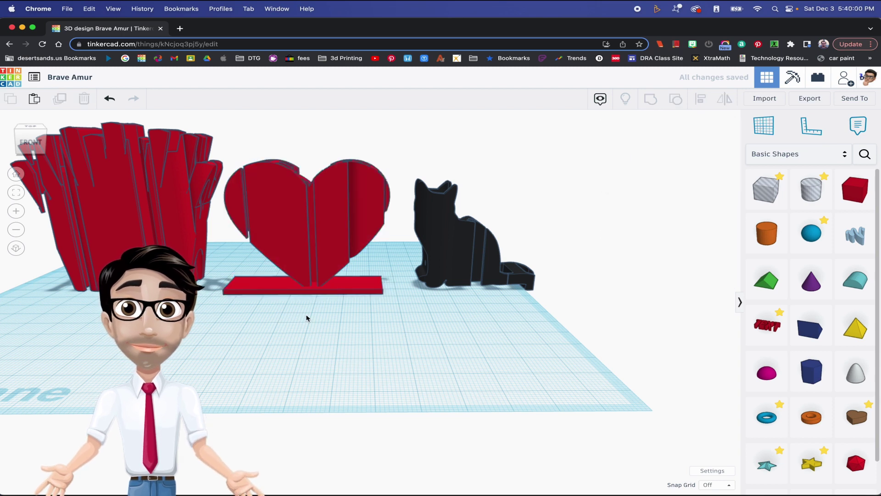
drag(307, 318, 334, 236)
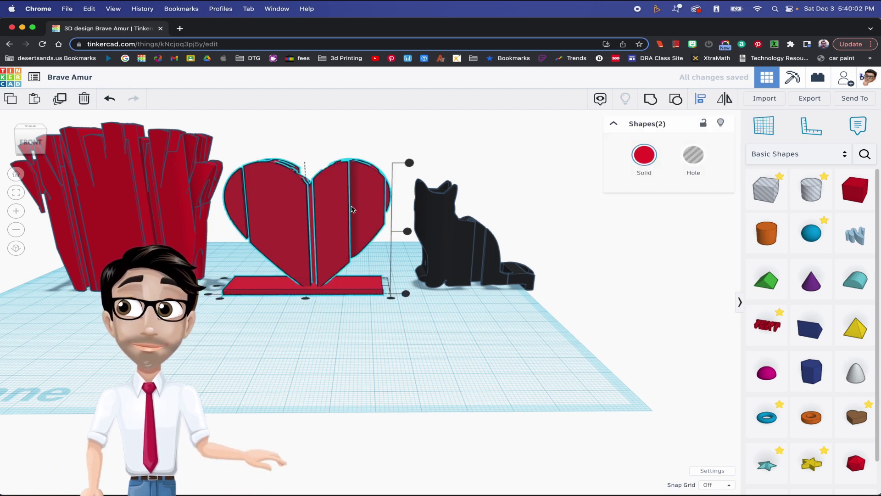
click(306, 294)
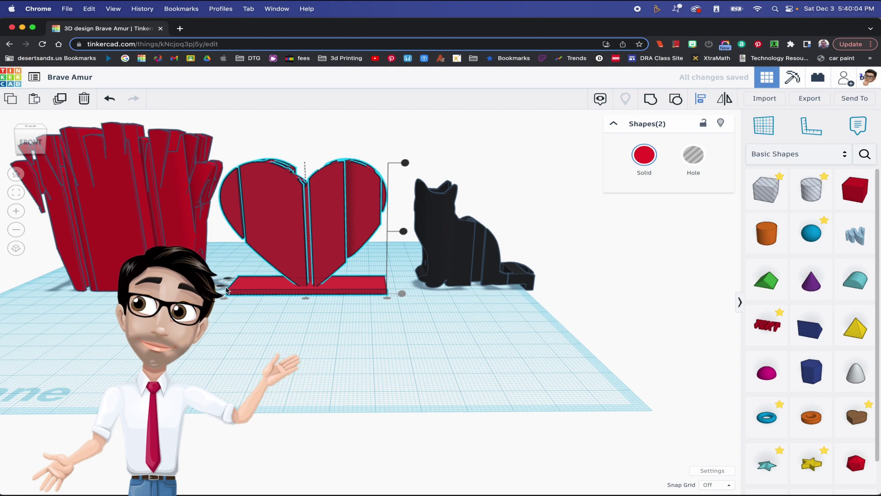
Step: Deselect the heart and its stand, and add a new Text shape to the workplane
right_drag(307, 308, 507, 275)
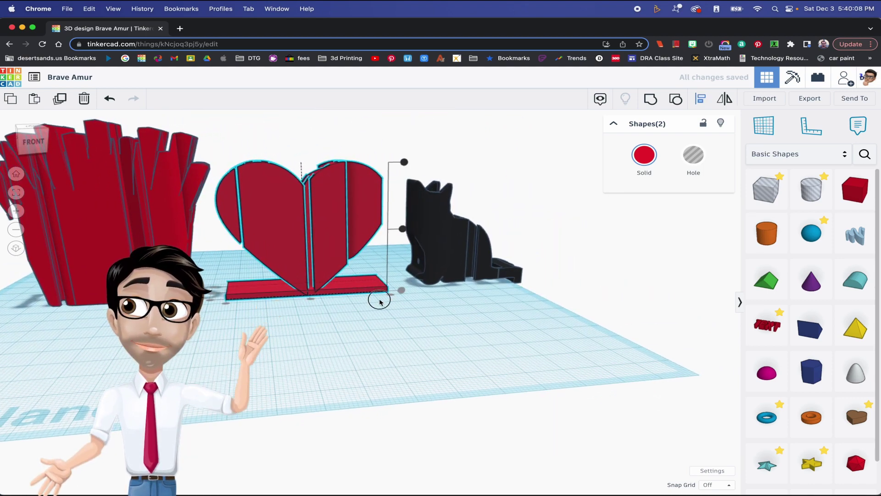
click(264, 297)
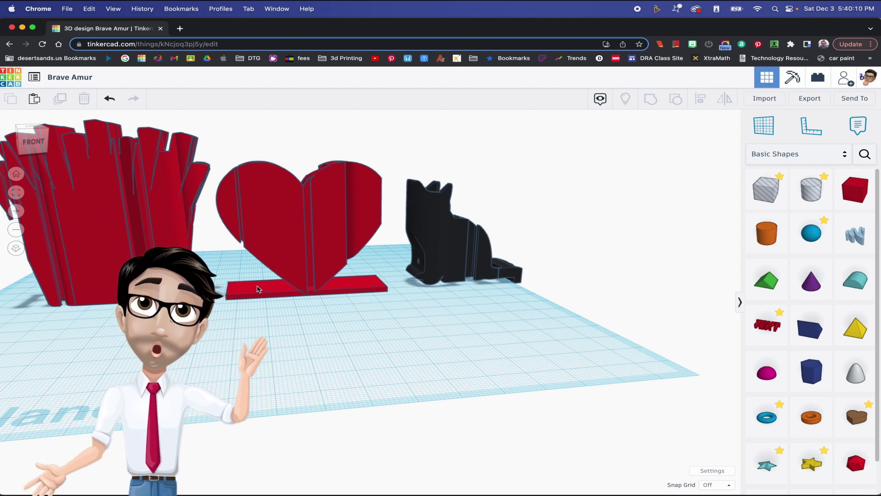
drag(766, 325, 333, 331)
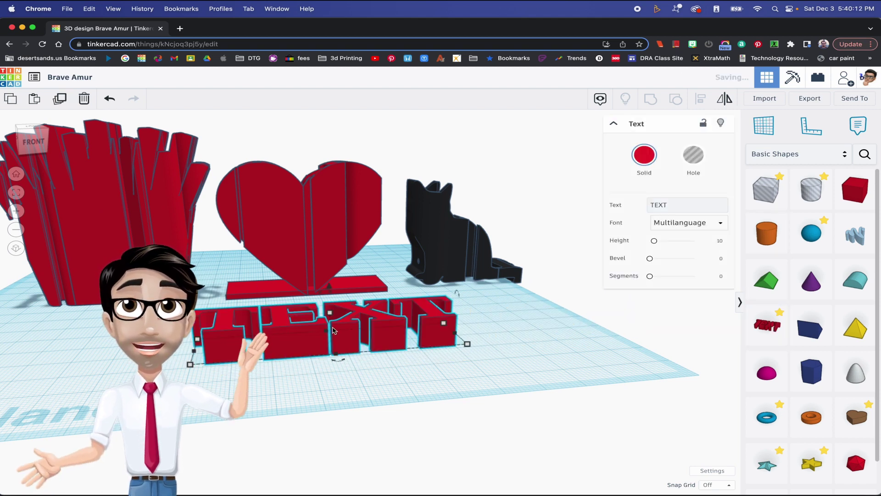
Step: Set the text shape's height to 3 mm and its width to 6
click(391, 328)
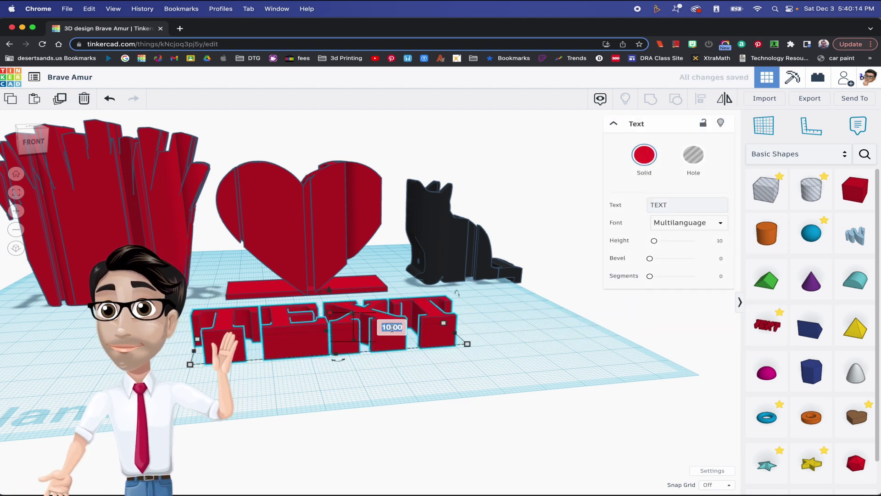
text(3)
key(Return)
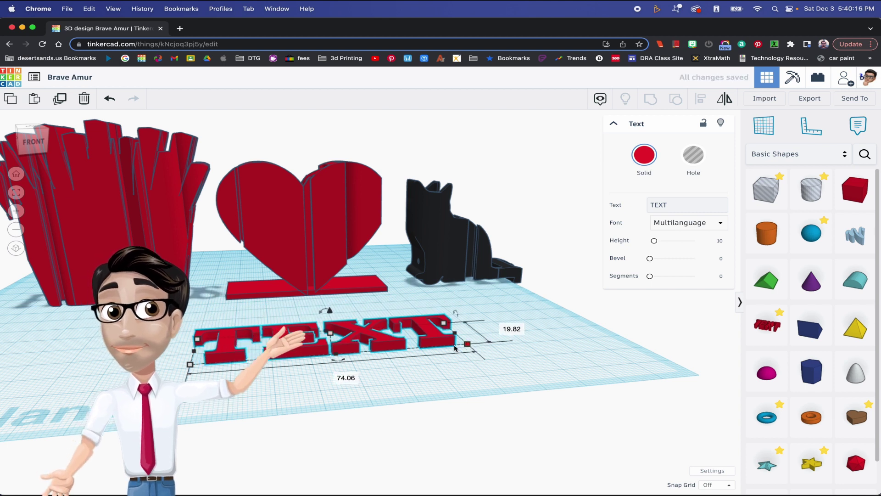
click(346, 377)
text(6)
key(Return)
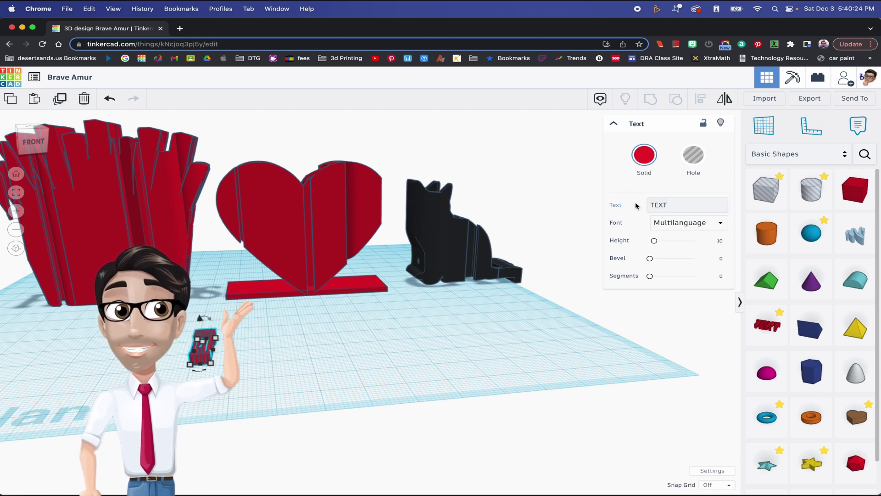
Step: Change the text shape's wording from TEXT to the single letter I
click(670, 203)
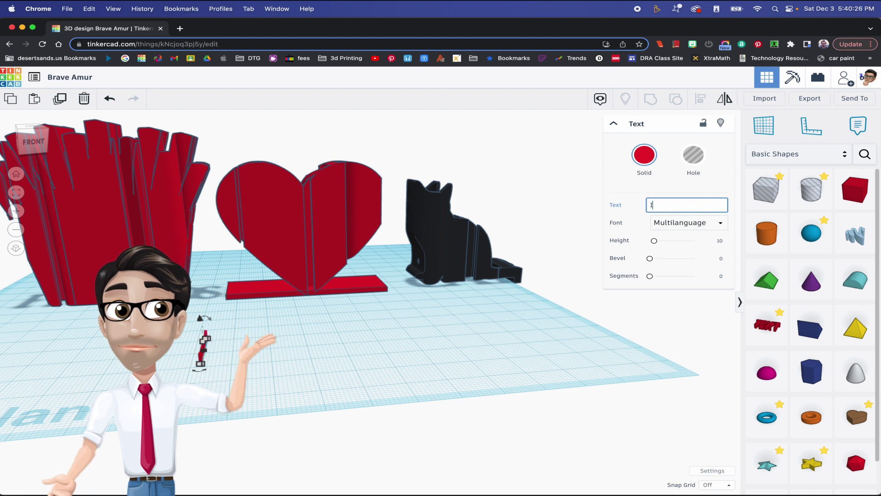
text(I)
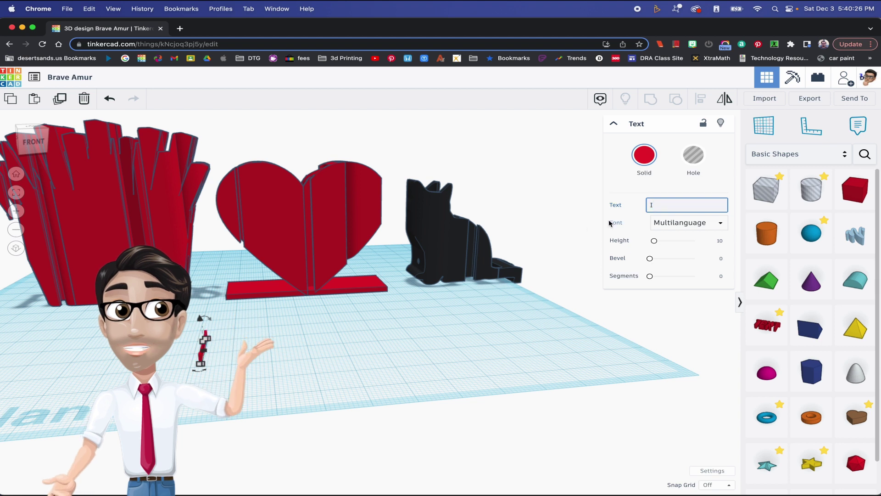
click(205, 364)
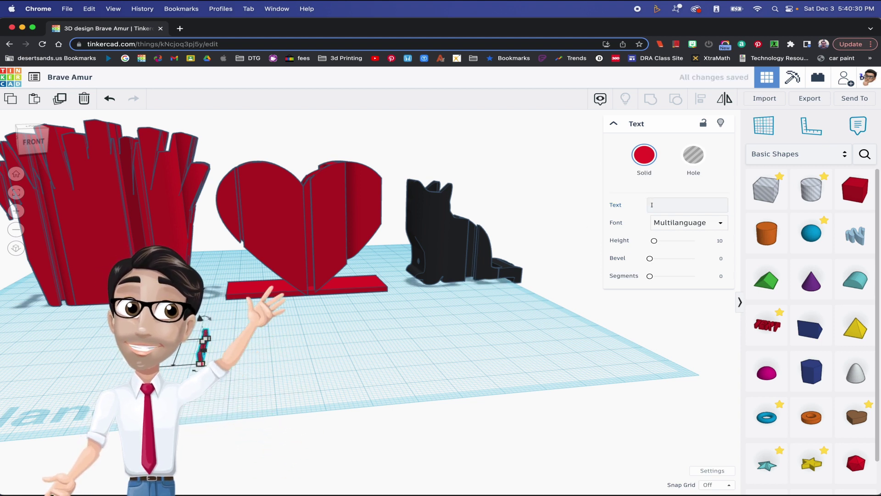
click(214, 353)
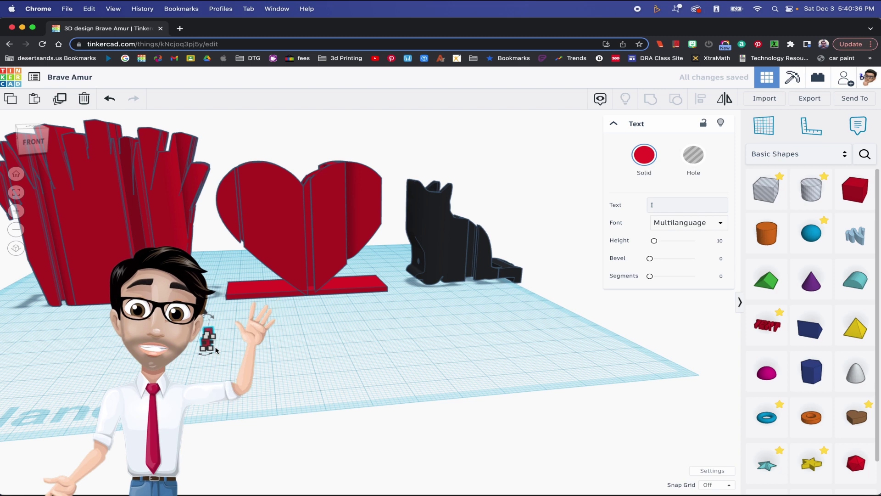
Step: Drag the letter I onto the heart's flat red base and check its placement
scroll(194, 353, up, 5)
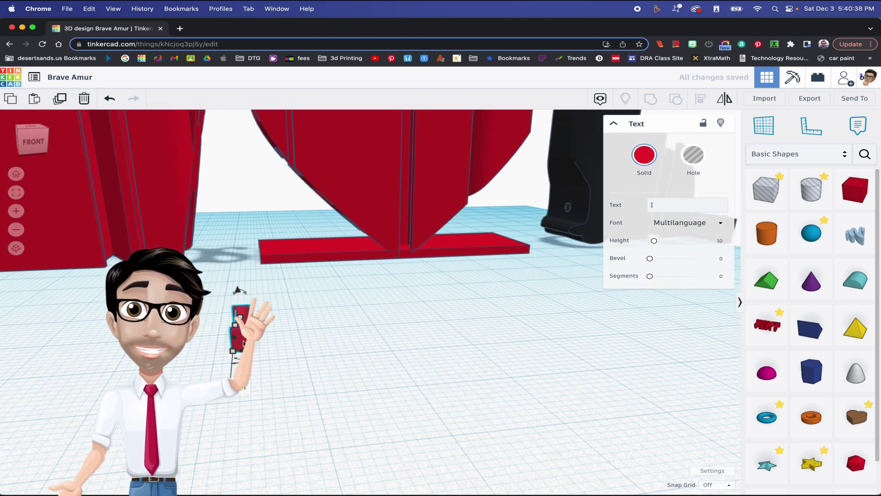
drag(243, 343, 299, 250)
right_drag(299, 250, 317, 268)
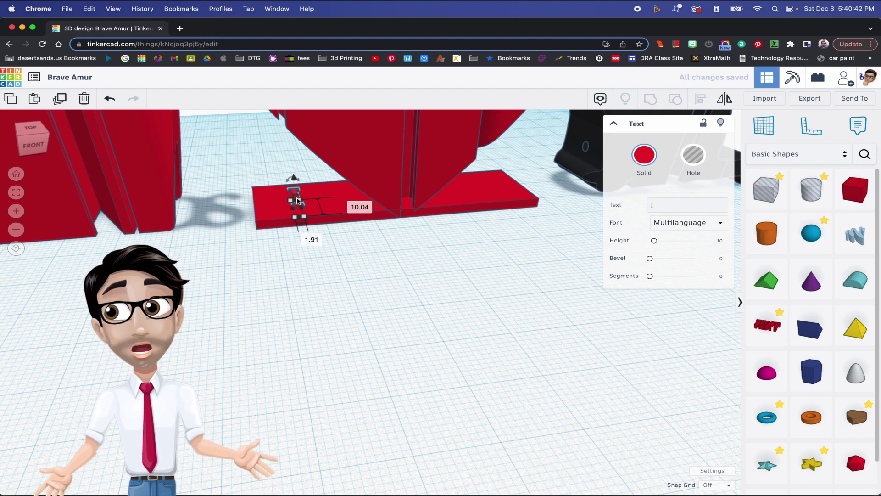
right_drag(392, 252, 358, 238)
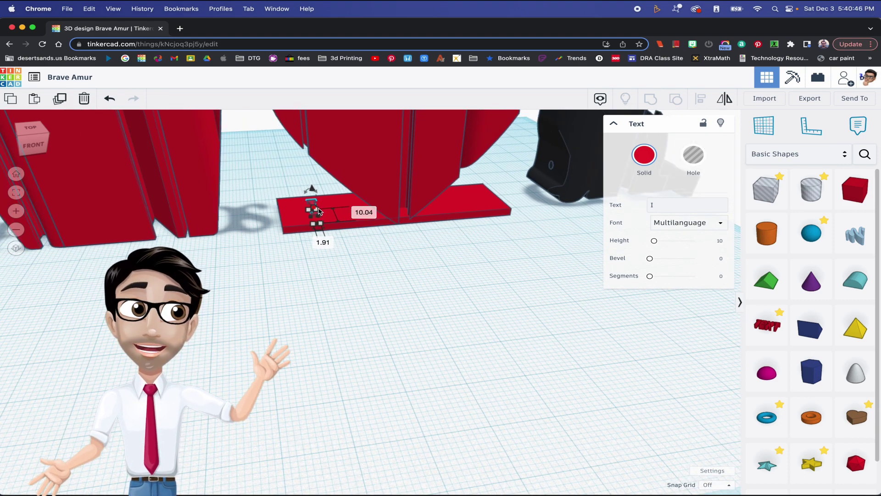
click(298, 226)
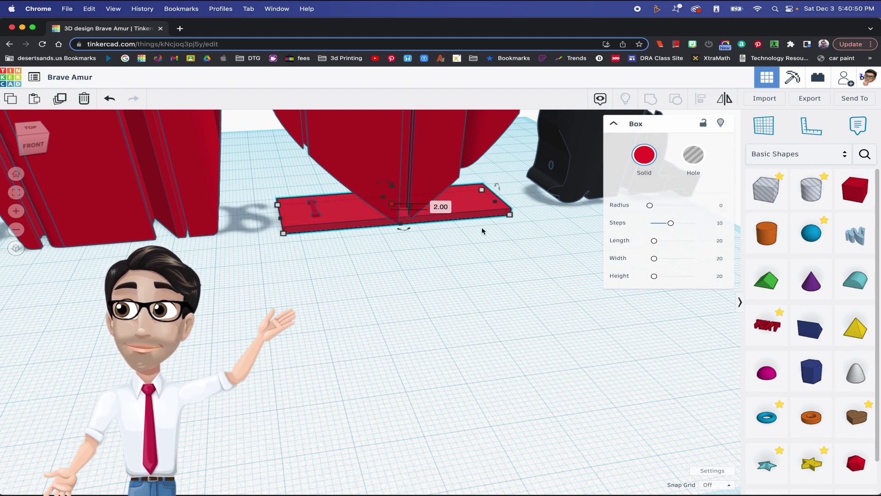
click(314, 213)
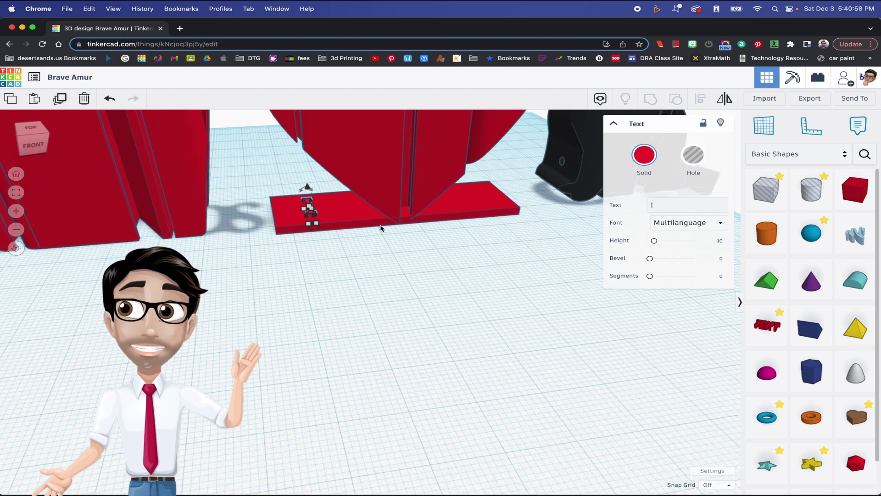
right_drag(383, 227, 435, 250)
scroll(438, 241, down, 3)
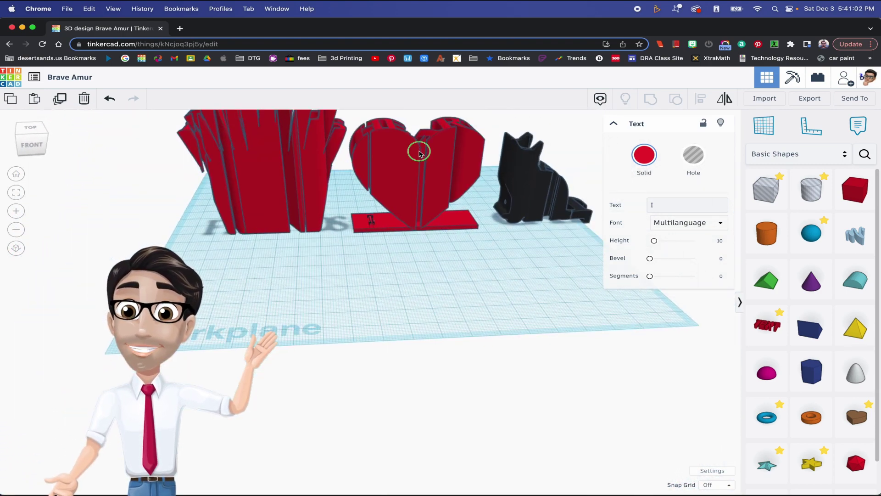
Step: Move the black cat to the front centre and inspect it from below and above
right_drag(419, 149, 436, 193)
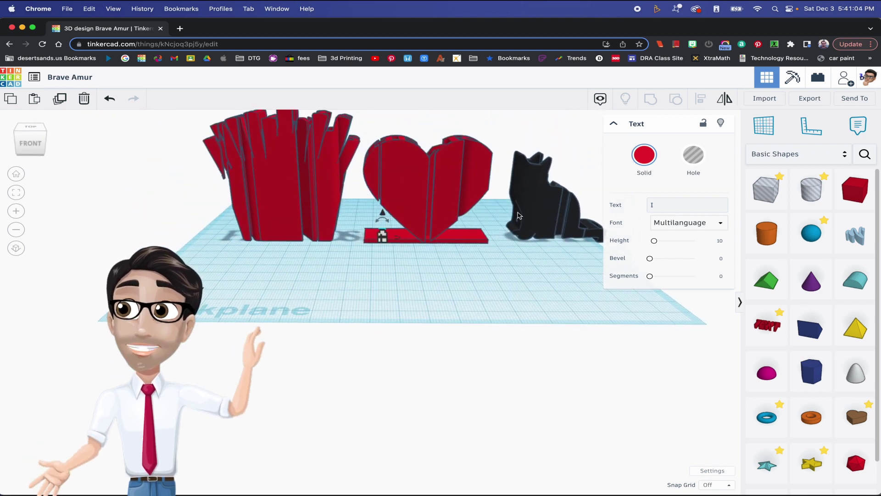
click(550, 220)
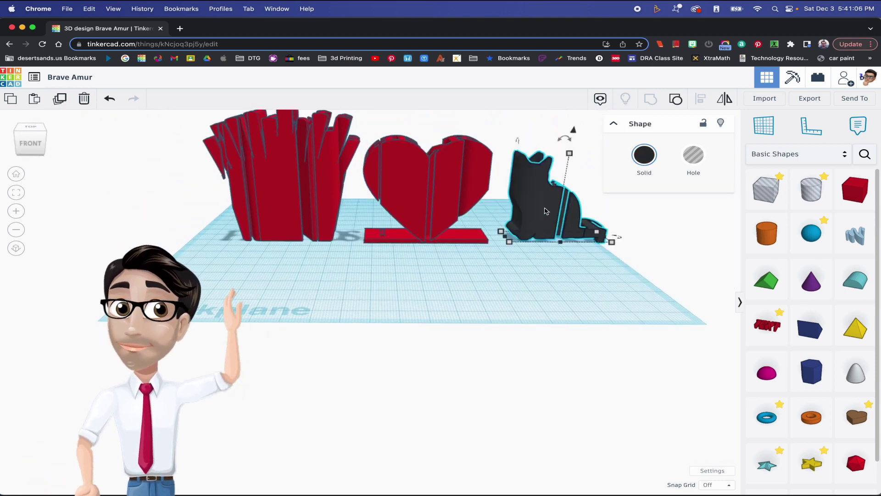
drag(546, 210, 429, 285)
right_drag(397, 250, 385, 266)
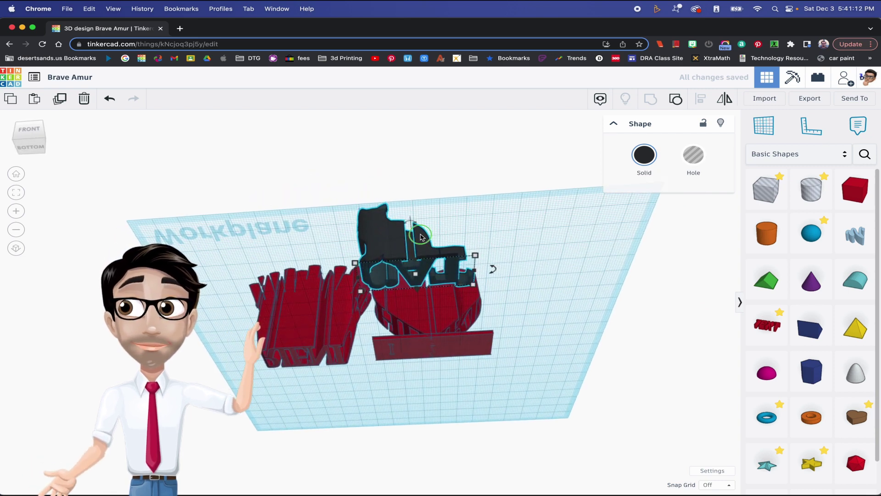
right_drag(421, 236, 423, 299)
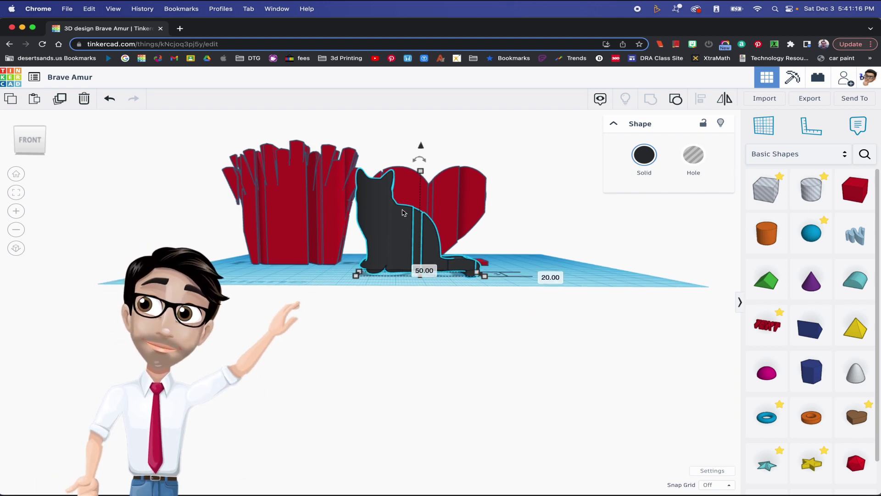
right_drag(403, 212, 391, 301)
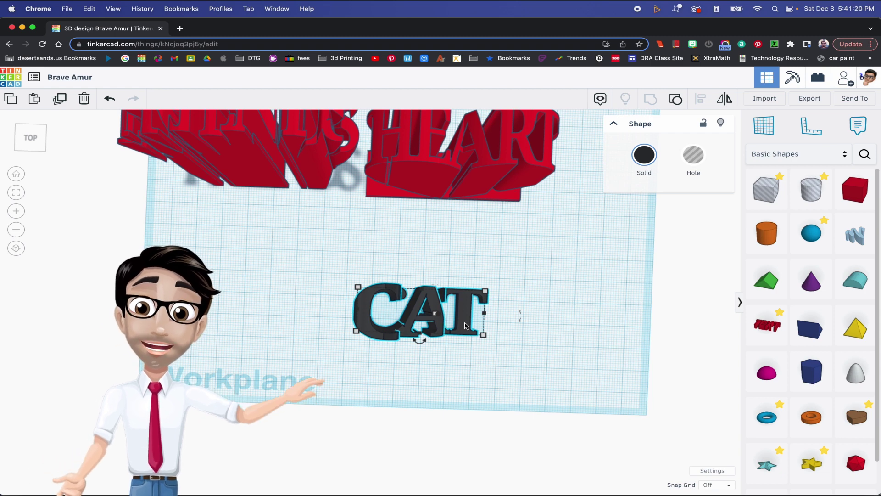
right_drag(465, 326, 479, 288)
Step: Drag the cat back to the right of the heart, nudging it slightly closer
drag(403, 259, 543, 245)
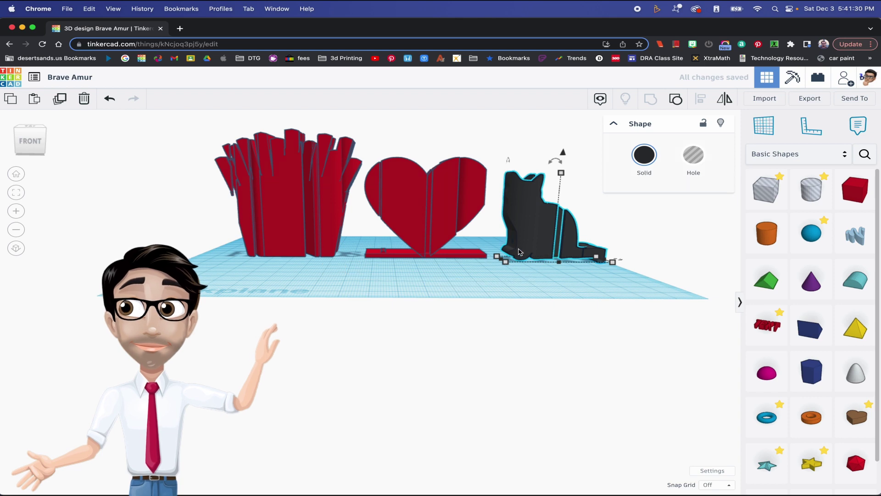
mouse_move(513, 251)
right_down()
mouse_move(509, 164)
mouse_move(509, 247)
right_up()
drag(549, 231, 548, 227)
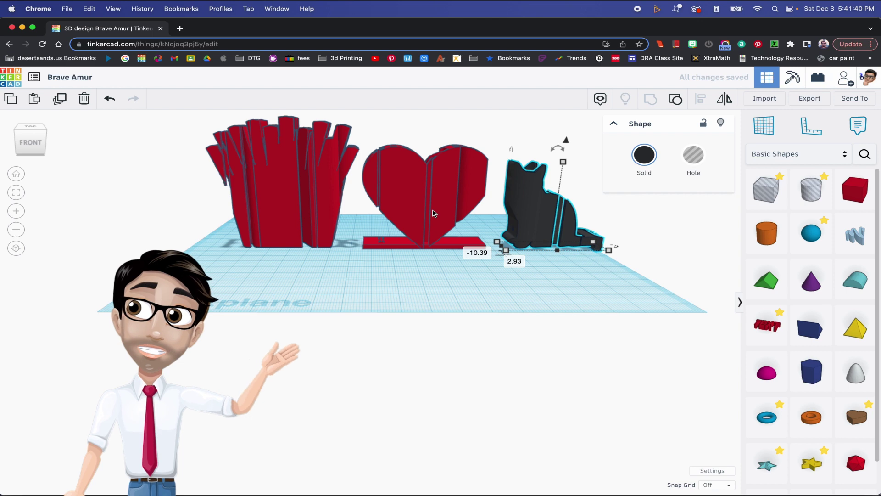
right_drag(328, 212, 329, 212)
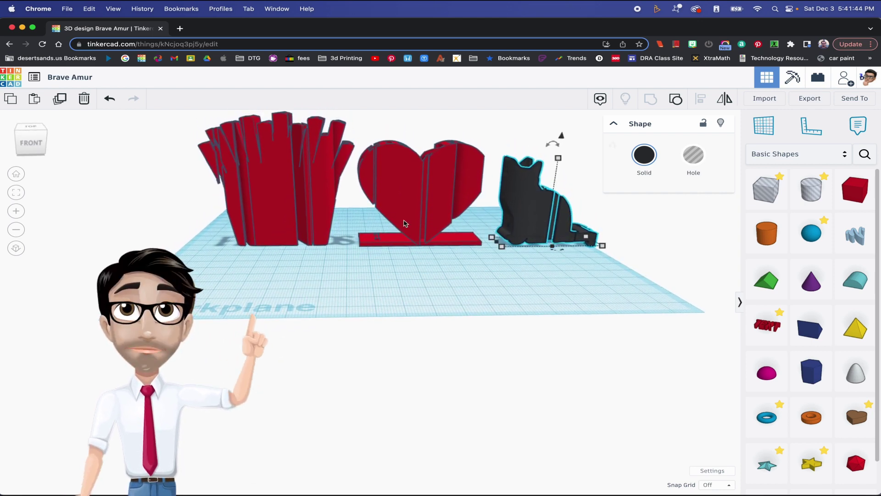
Step: Zoom in, lower the view slightly and deselect the black cat
scroll(469, 225, up, 5)
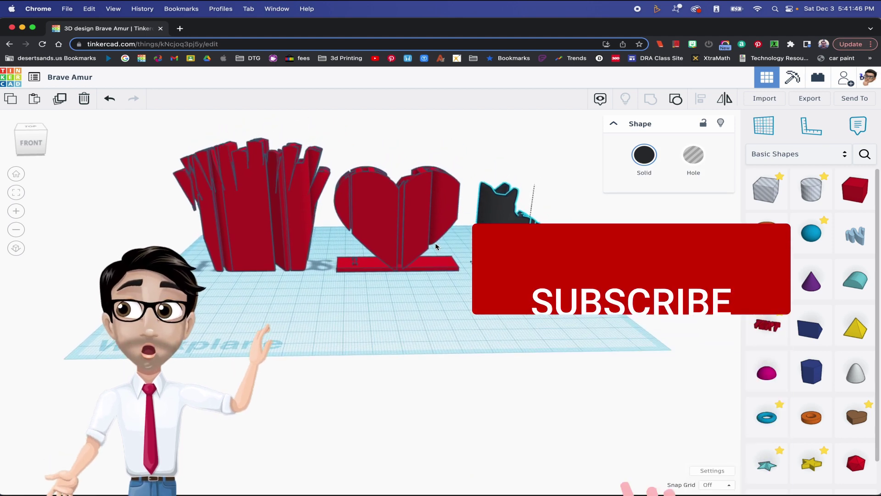
scroll(394, 258, up, 2)
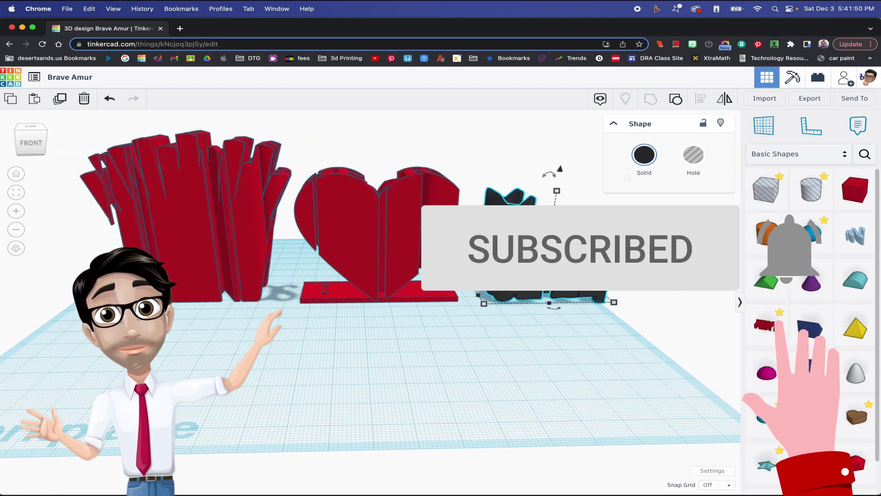
right_drag(453, 260, 402, 247)
click(301, 275)
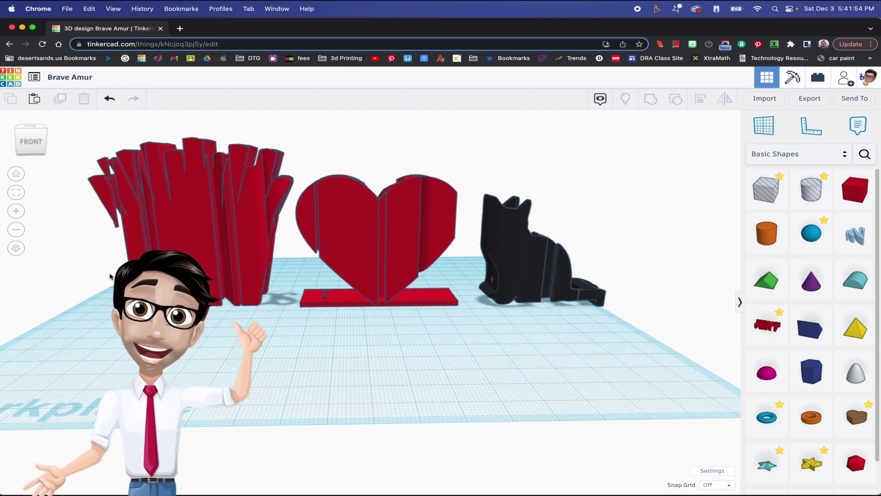